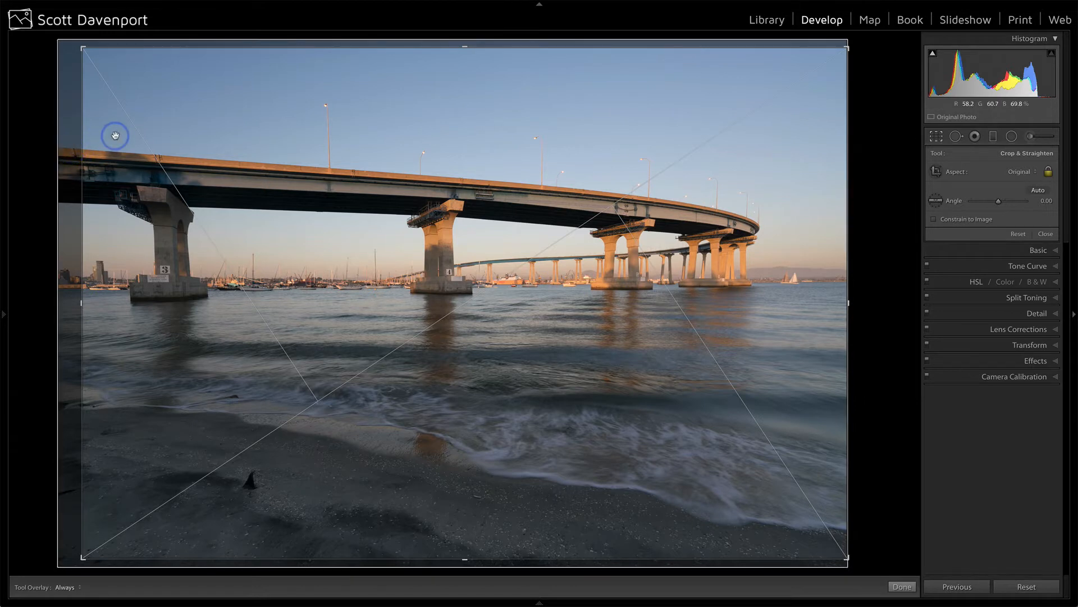
- Shift the bridge photo slightly to the right inside the crop and straighten the horizon to an angle of 0.44
drag(113, 135, 119, 136)
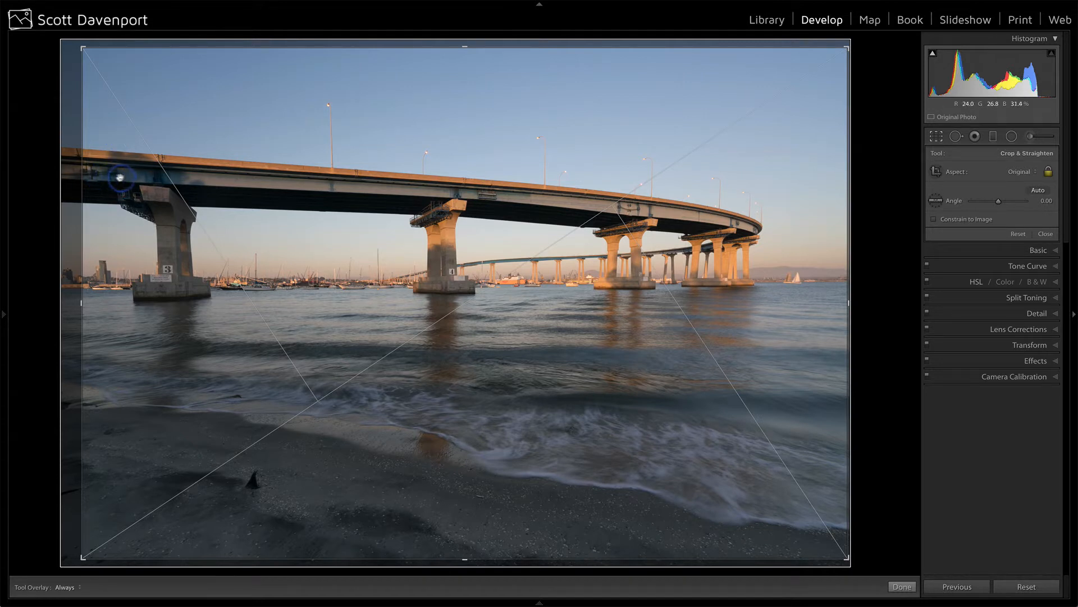
key(Return)
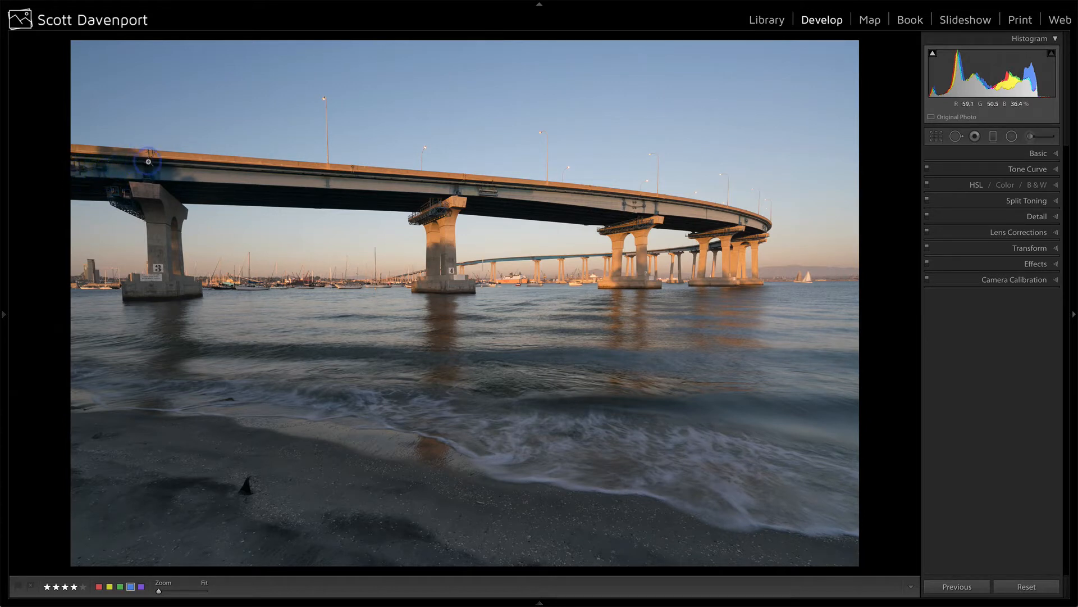
key(r)
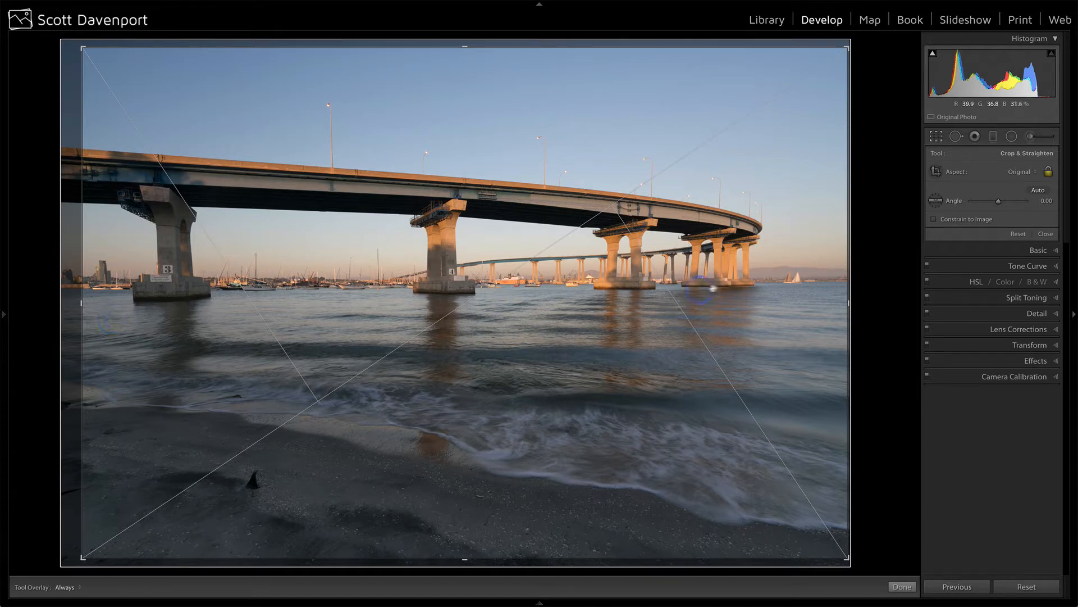
click(936, 201)
drag(779, 282, 668, 282)
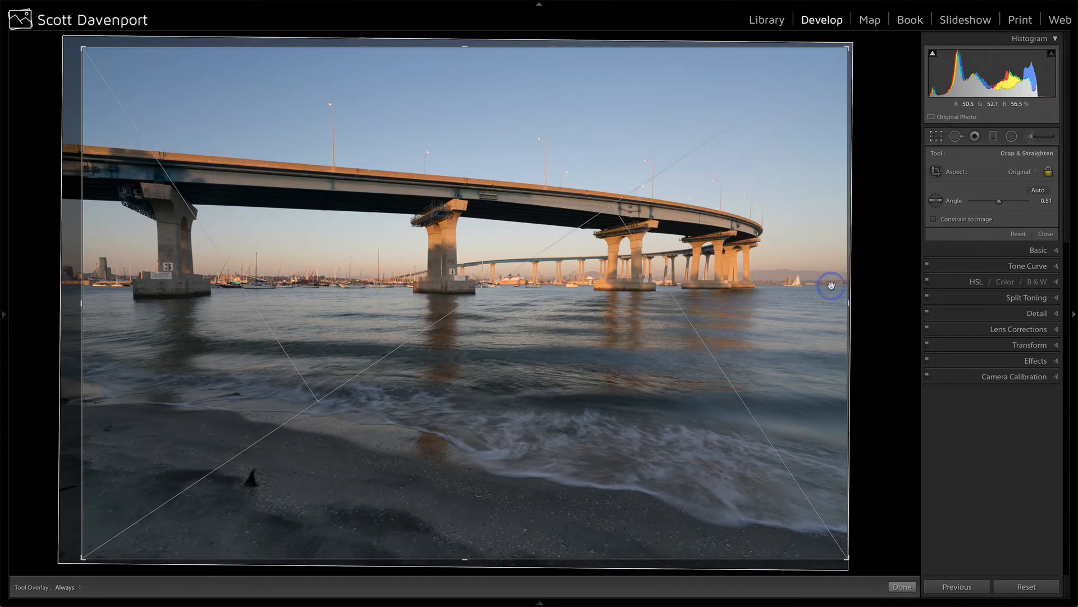
click(942, 198)
drag(765, 285, 847, 285)
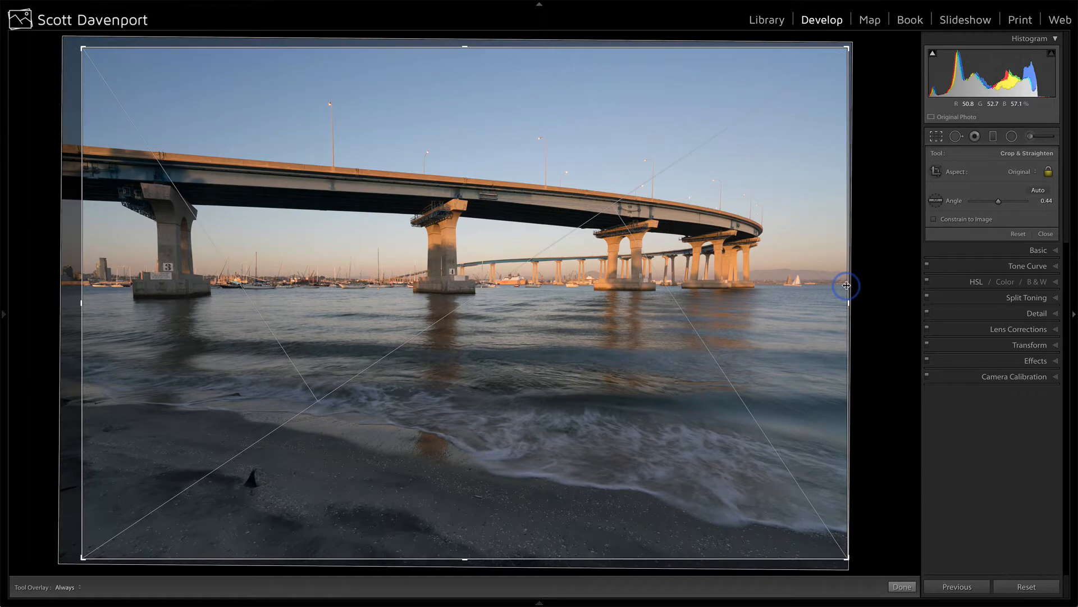
key(Return)
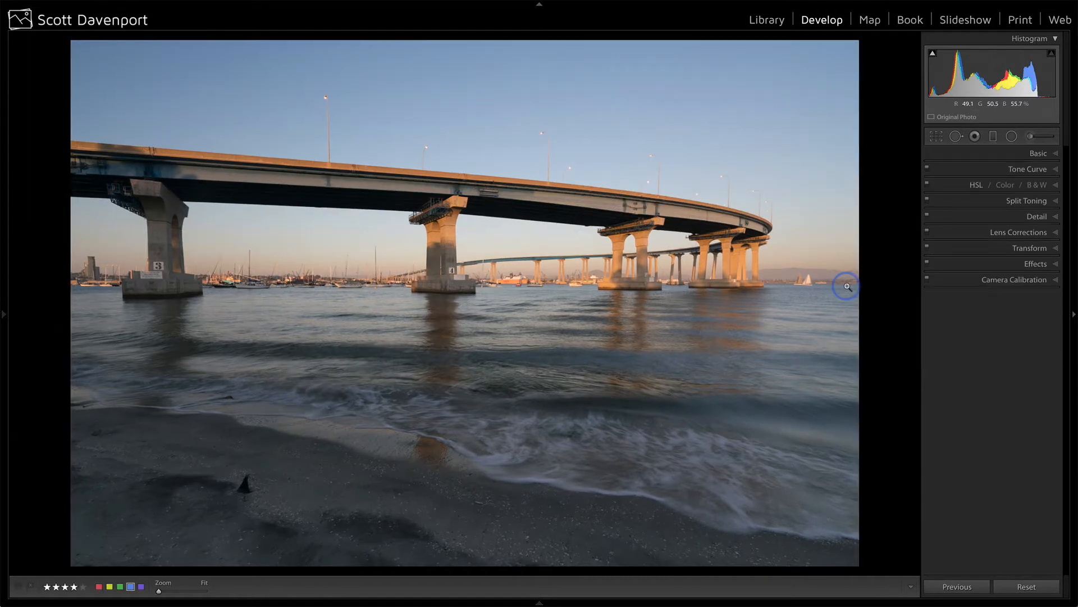
- Heal the streak and the dust spot in the upper sky with Spot Removal, using Visualize Spots to locate them
key(q)
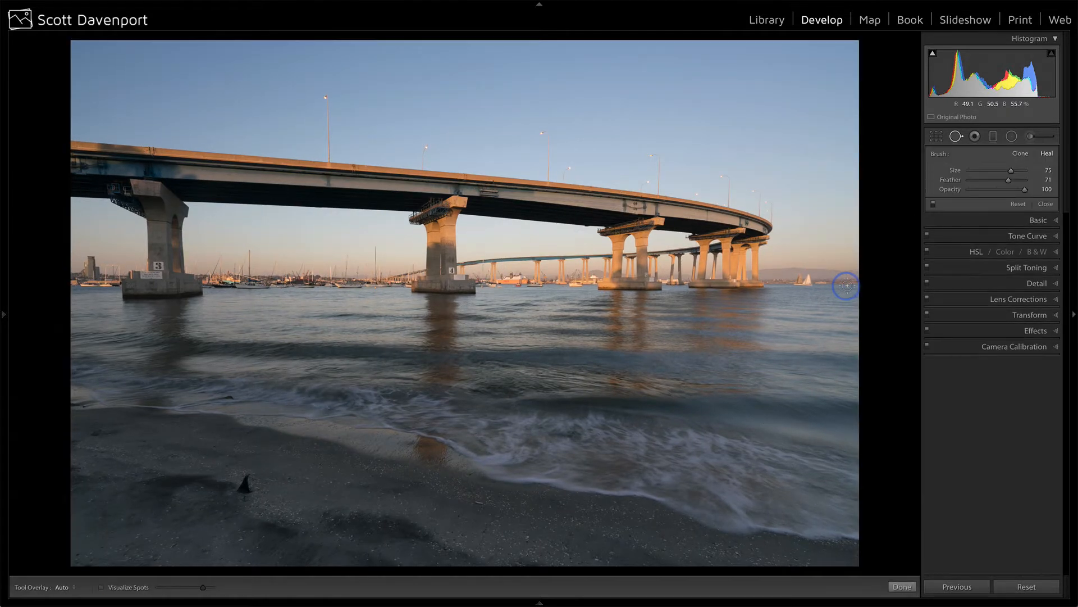
click(140, 587)
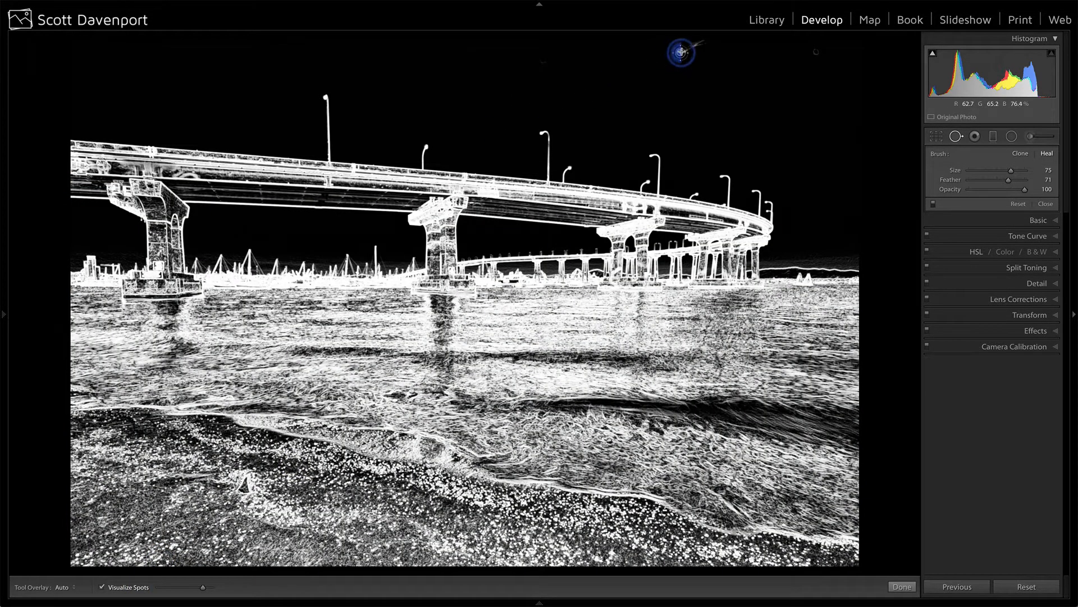
drag(681, 52, 704, 41)
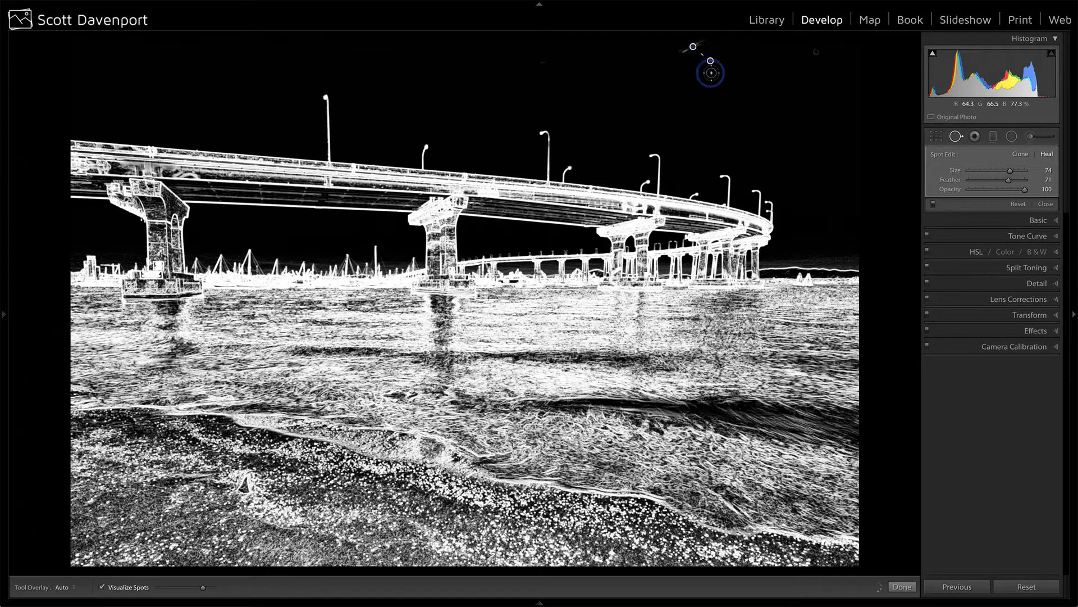
click(815, 54)
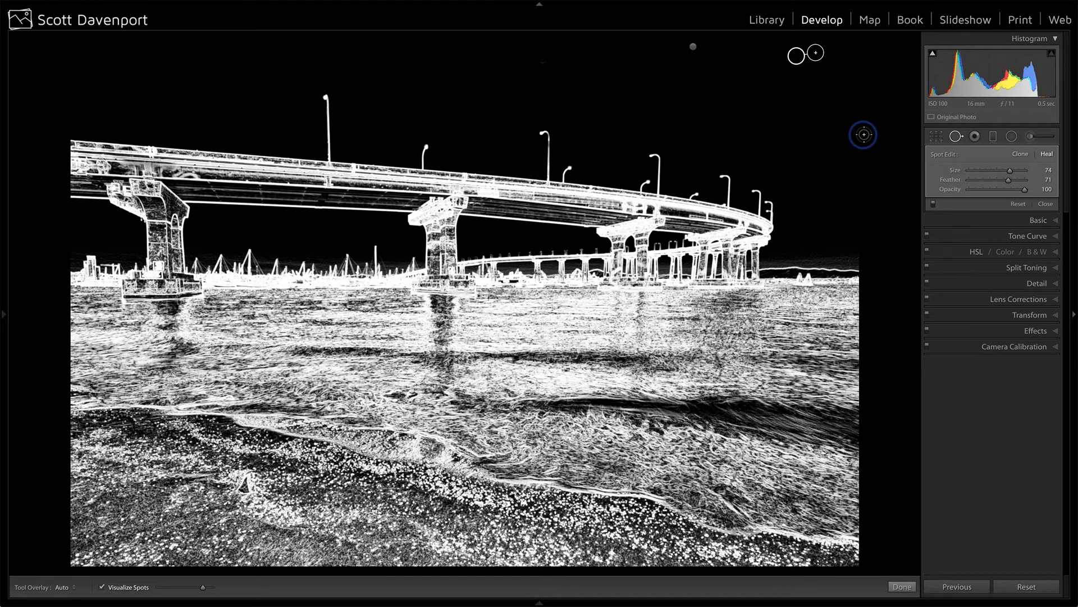
key(a)
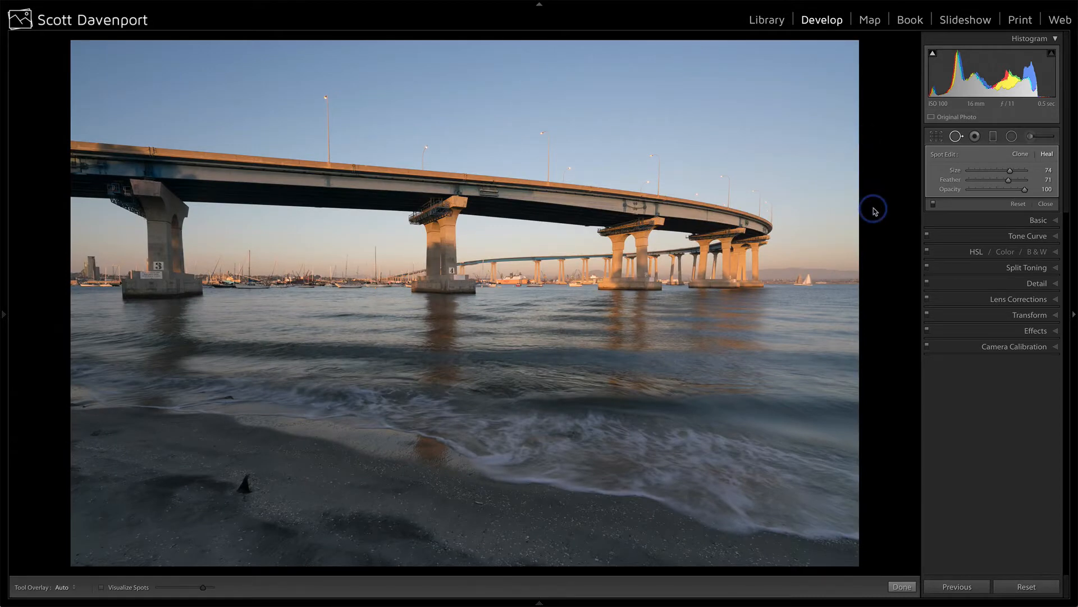
key(q)
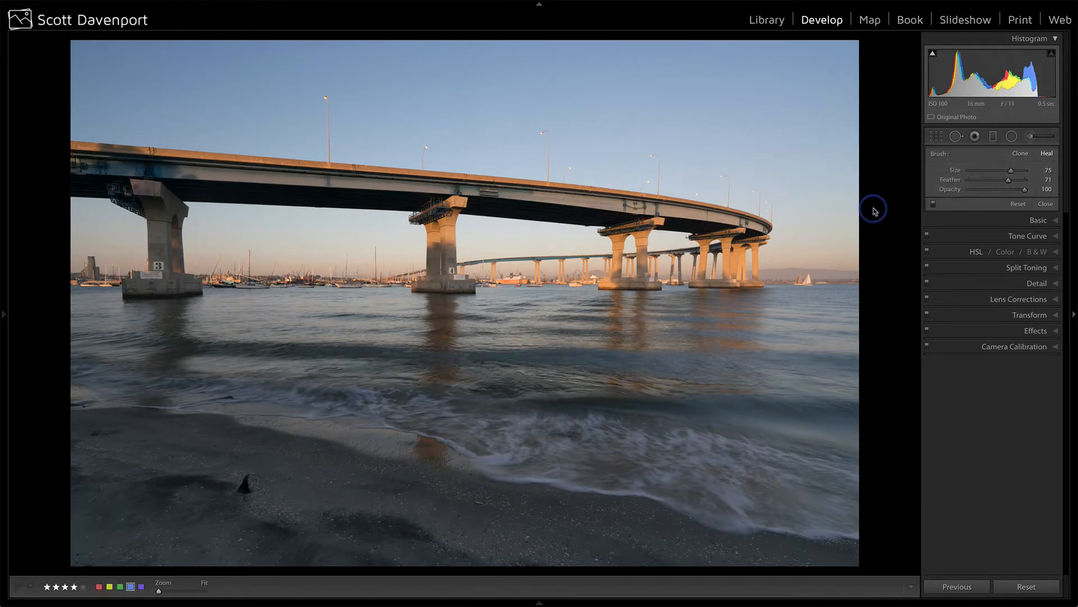
- Try the Daylight white balance preset on the photo and undo it
click(1040, 158)
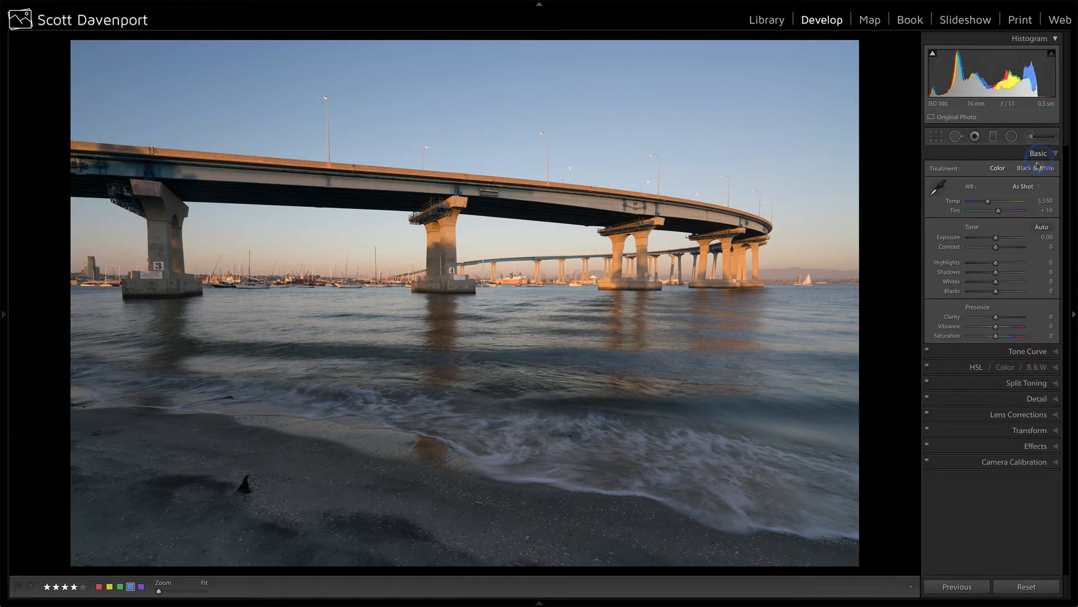
click(1023, 187)
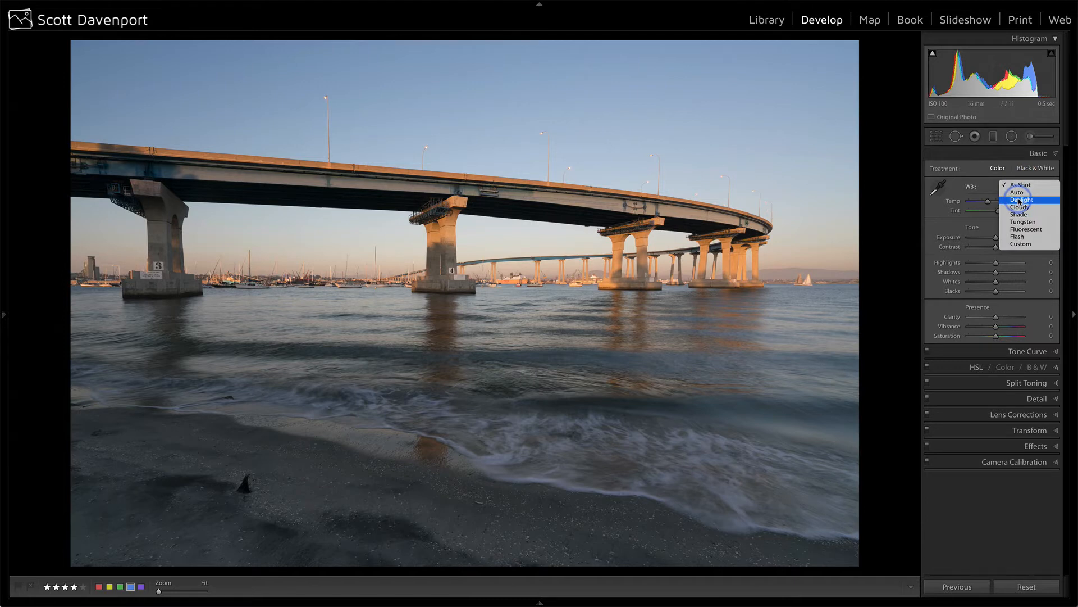
click(1021, 200)
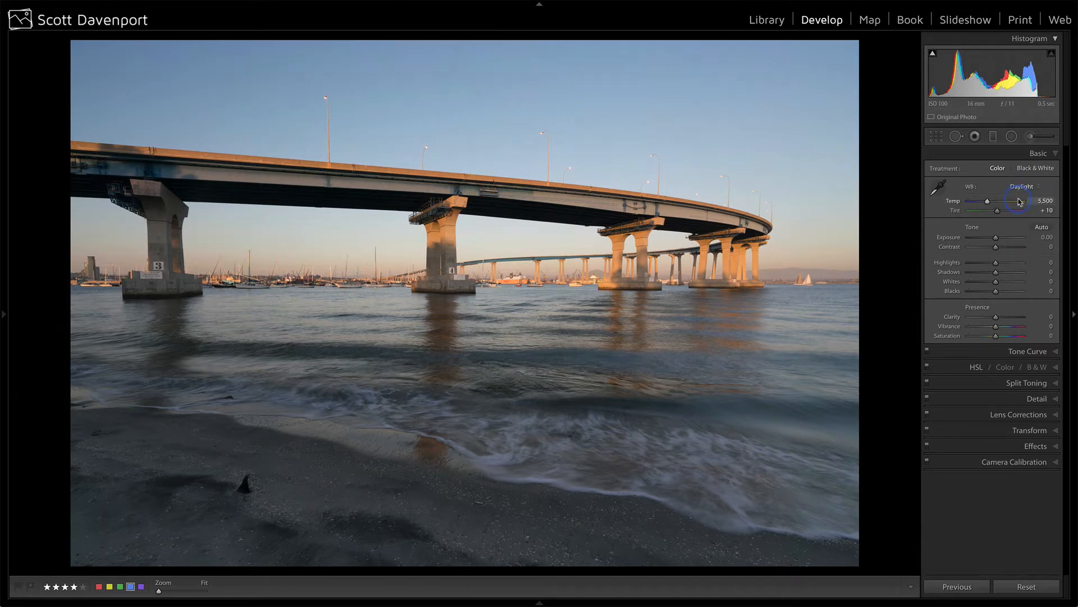
key(ctrl+z)
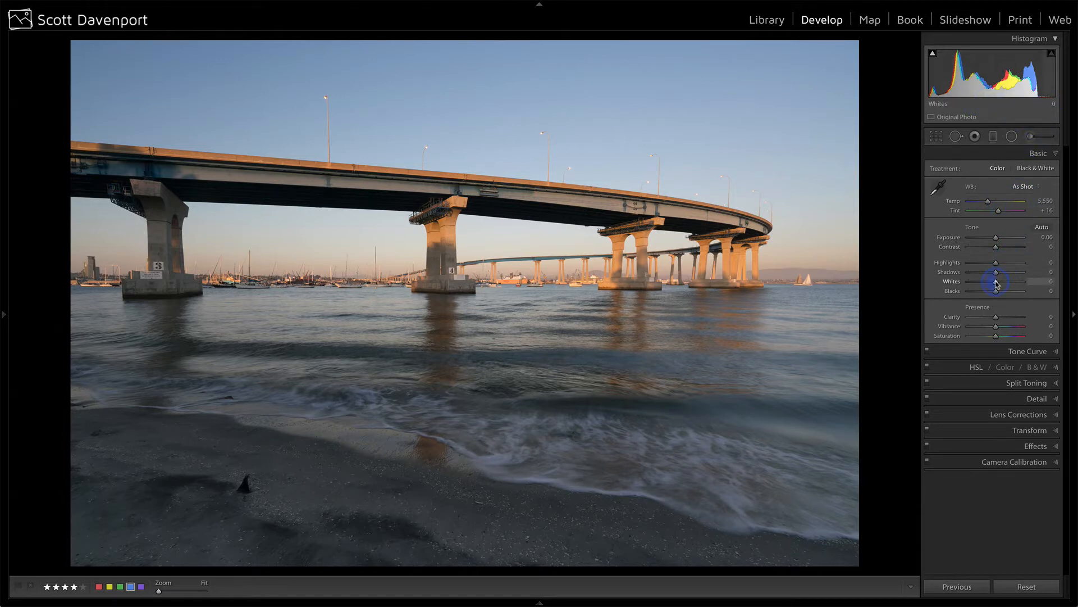
- Raise the photo's Whites to +28, checking the highlight clipping preview
drag(997, 283, 1005, 285)
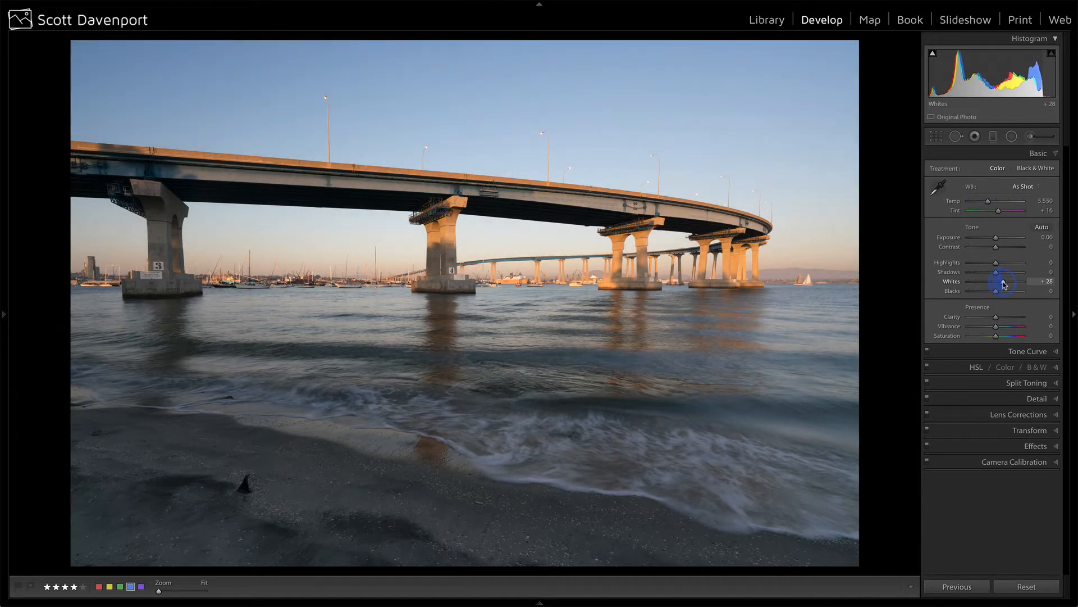
key(alt)
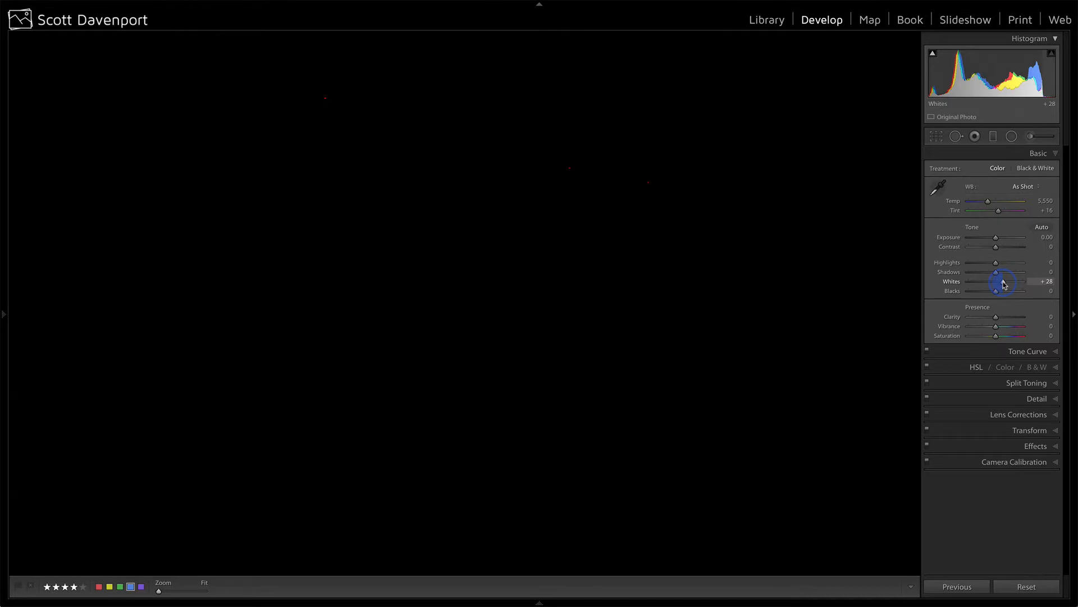
drag(1004, 285, 1003, 283)
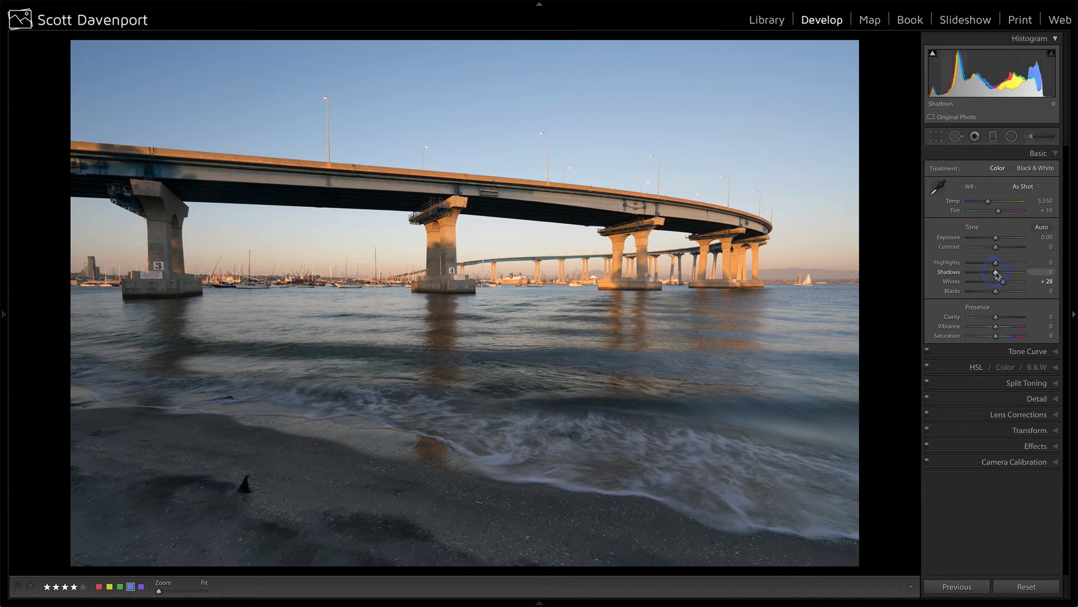
- Adjust the photo's tone with Shadows at +68, Blacks at +6 and Contrast at +45
key(alt)
mouse_move(996, 273)
mouse_down()
mouse_move(973, 274)
mouse_move(988, 269)
mouse_up()
drag(996, 263, 1015, 277)
double_click(950, 273)
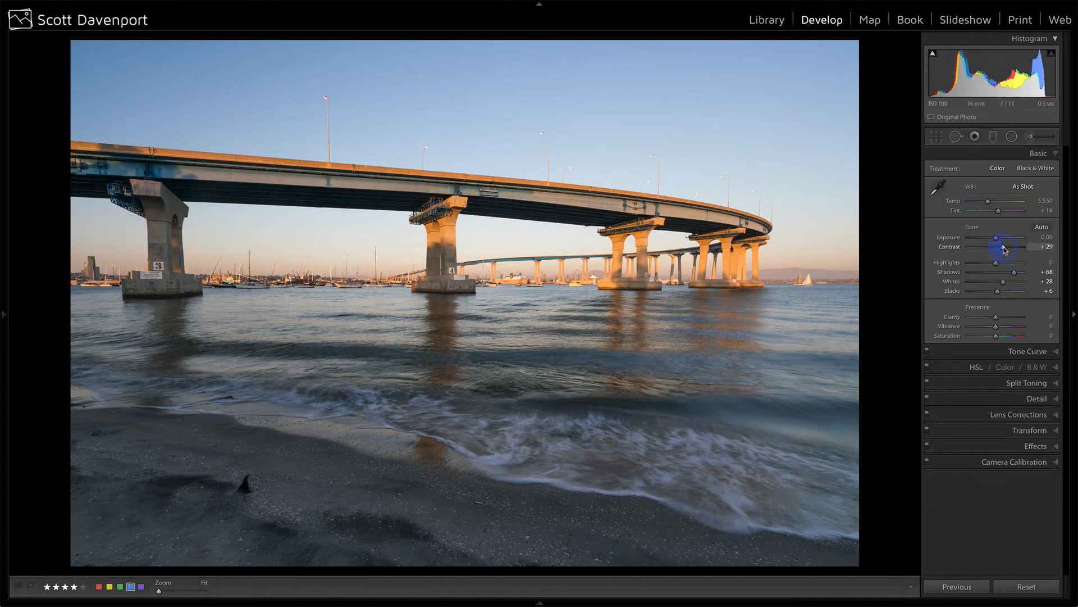
drag(1004, 249, 1008, 249)
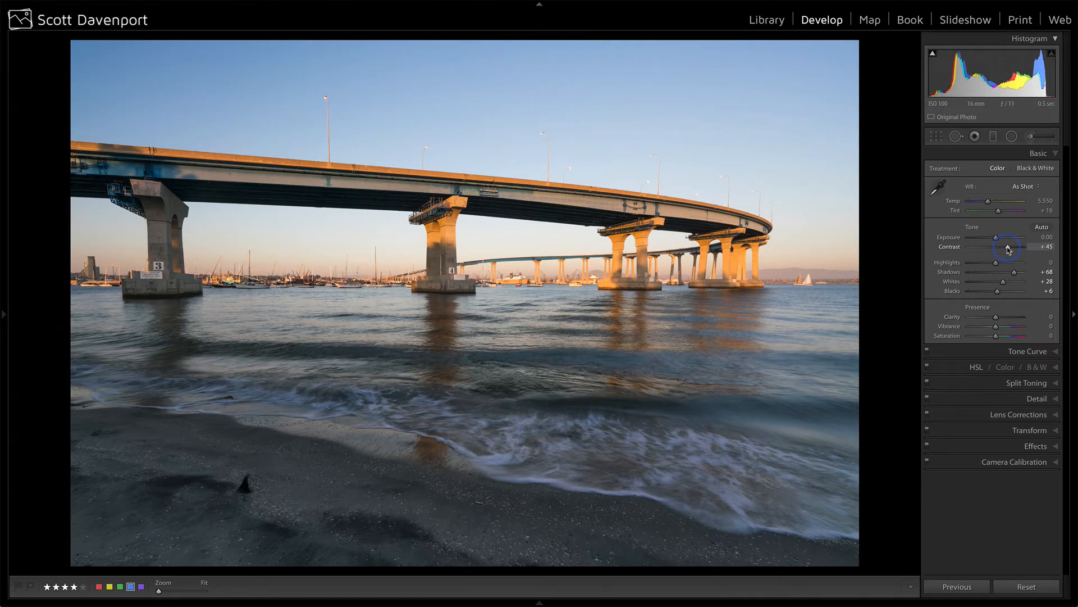
- Draw a graduated filter over the water and beach, fading out just above the horizon, and reset its Sharpness to 0
click(993, 135)
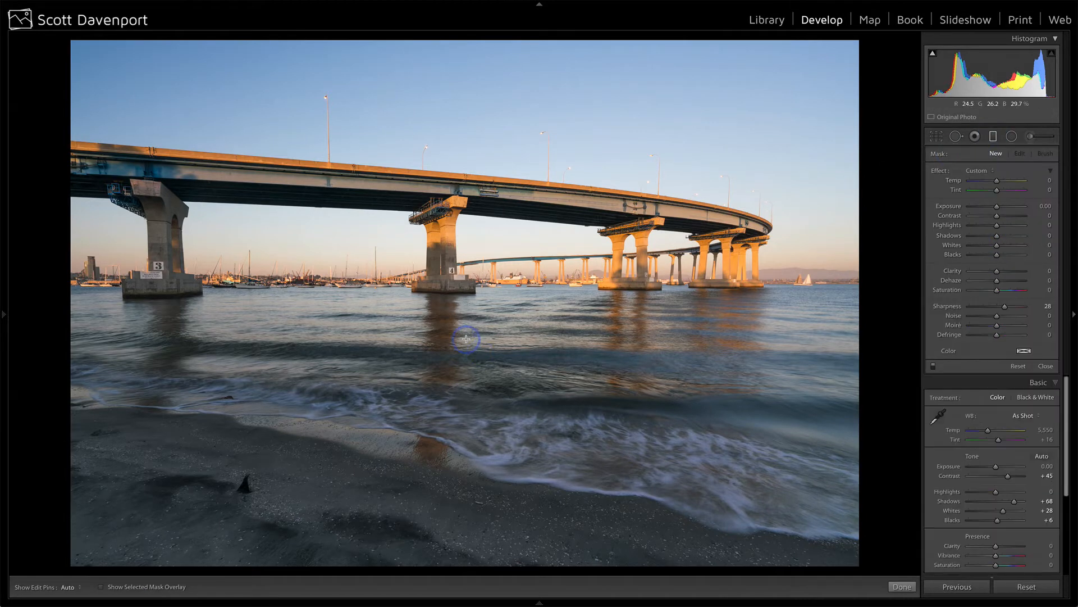
drag(466, 338, 468, 274)
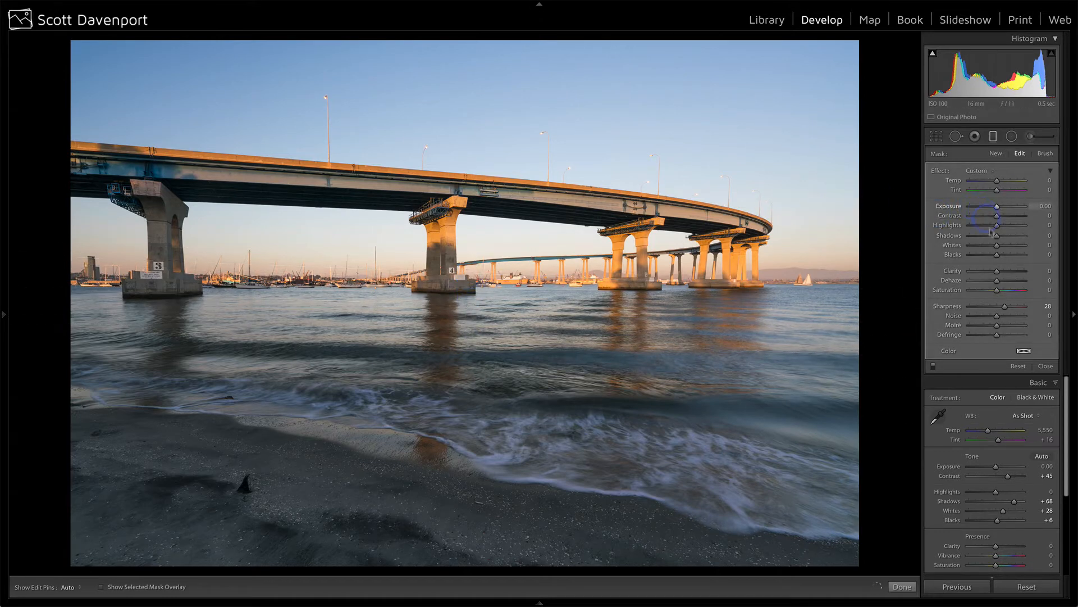
drag(953, 306, 953, 305)
double_click(953, 306)
- Brighten the foreground graduated filter with Exposure 0.12 and Shadows 39, and finish the filter
click(998, 207)
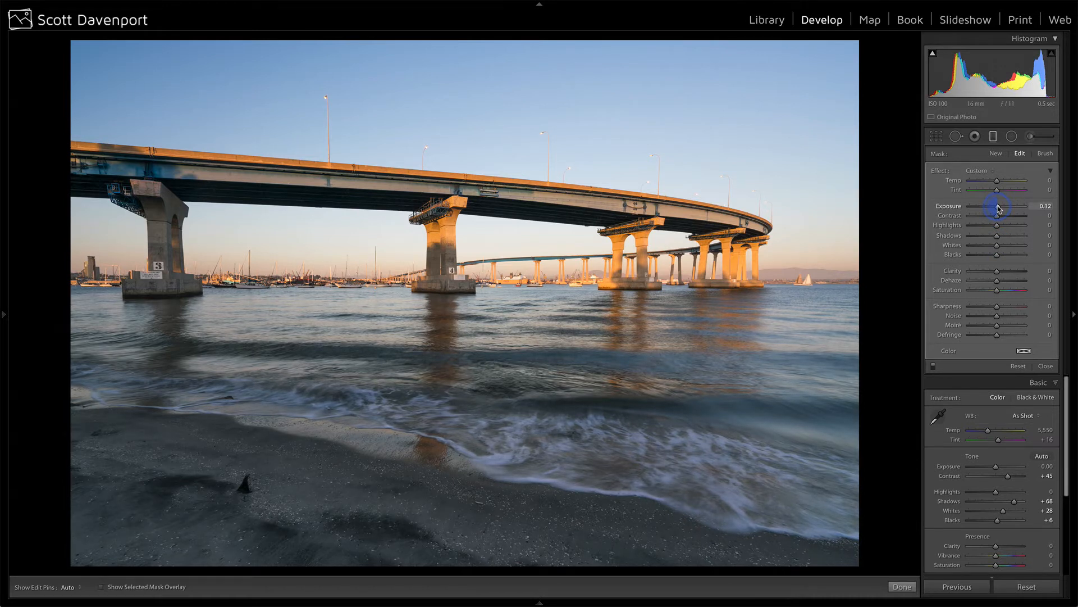
click(997, 235)
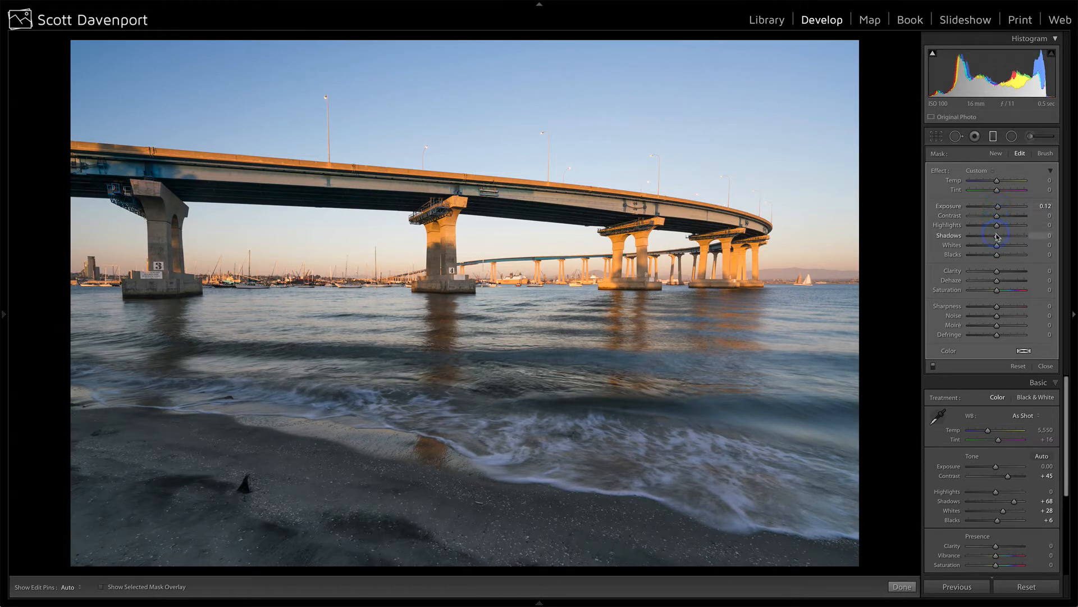
drag(998, 236, 1006, 237)
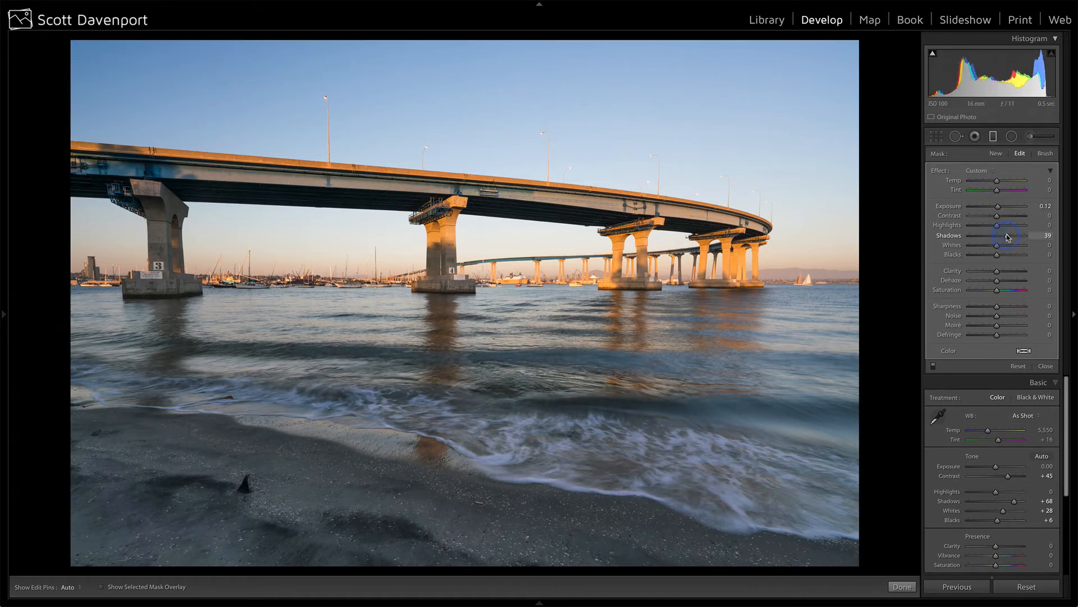
click(1046, 366)
- Set the photo's Vibrance to +21, Saturation to +11 and Clarity to +12
click(1003, 326)
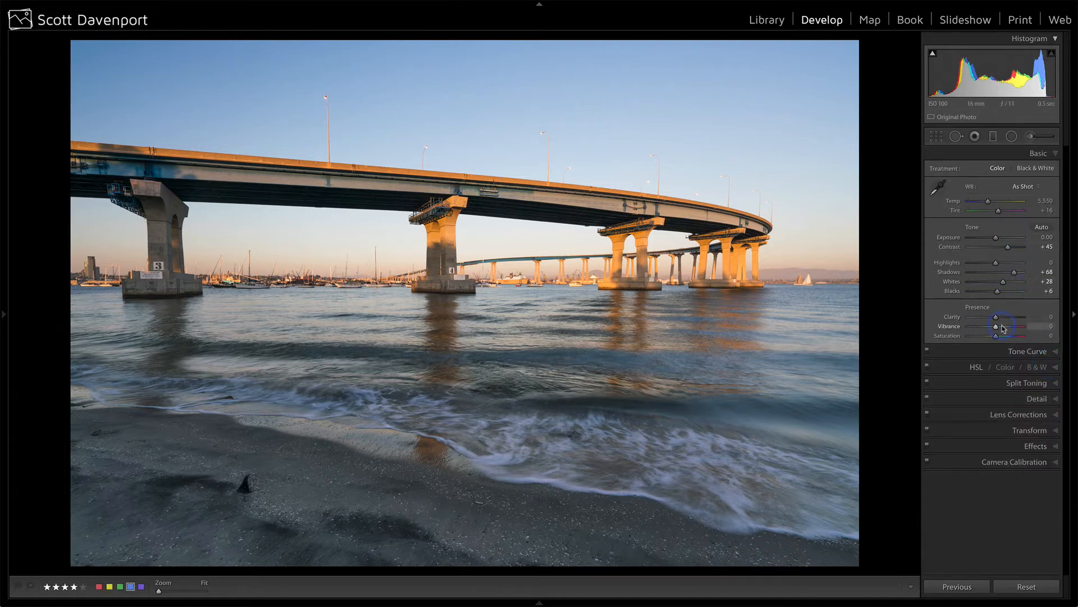
click(1003, 327)
click(1002, 336)
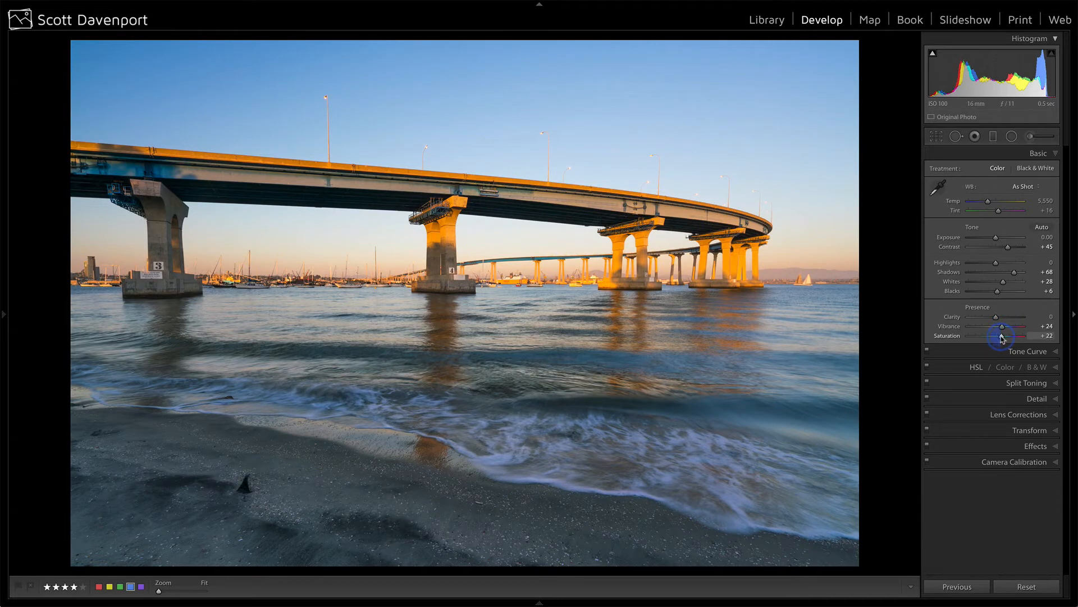
drag(1003, 337, 999, 337)
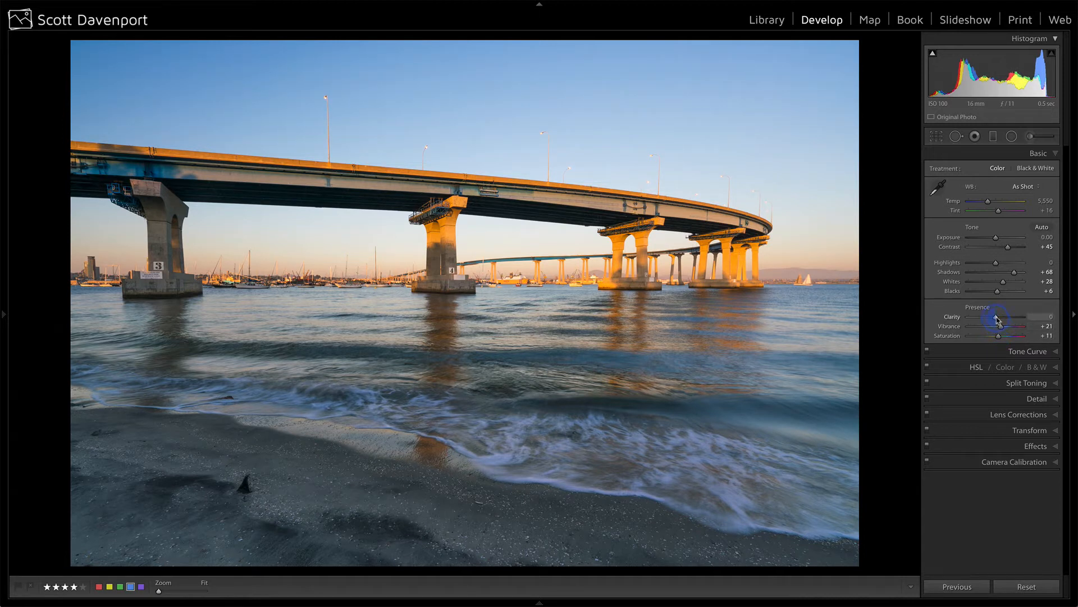
drag(997, 319, 999, 318)
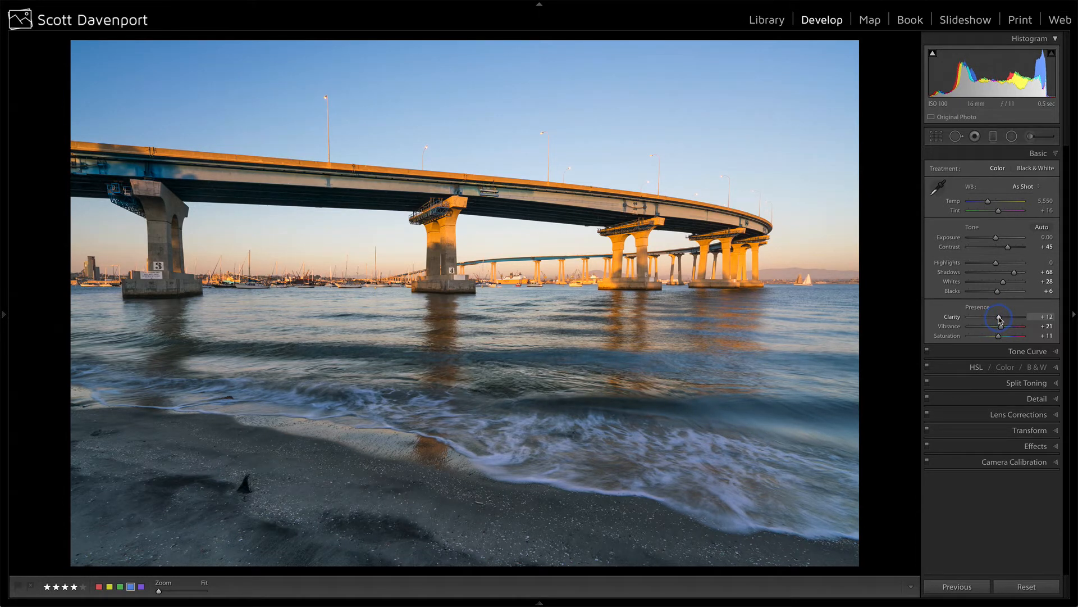
drag(999, 319, 999, 318)
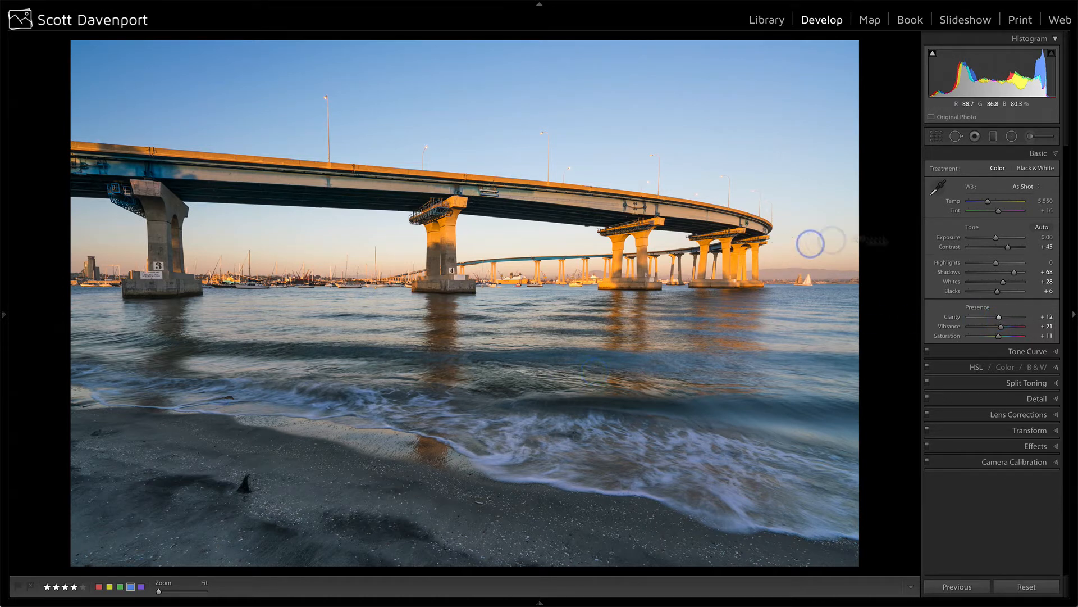
- Deepen the blues in HSL by setting Blue Saturation to +15 and Blue Luminance to -14
click(976, 367)
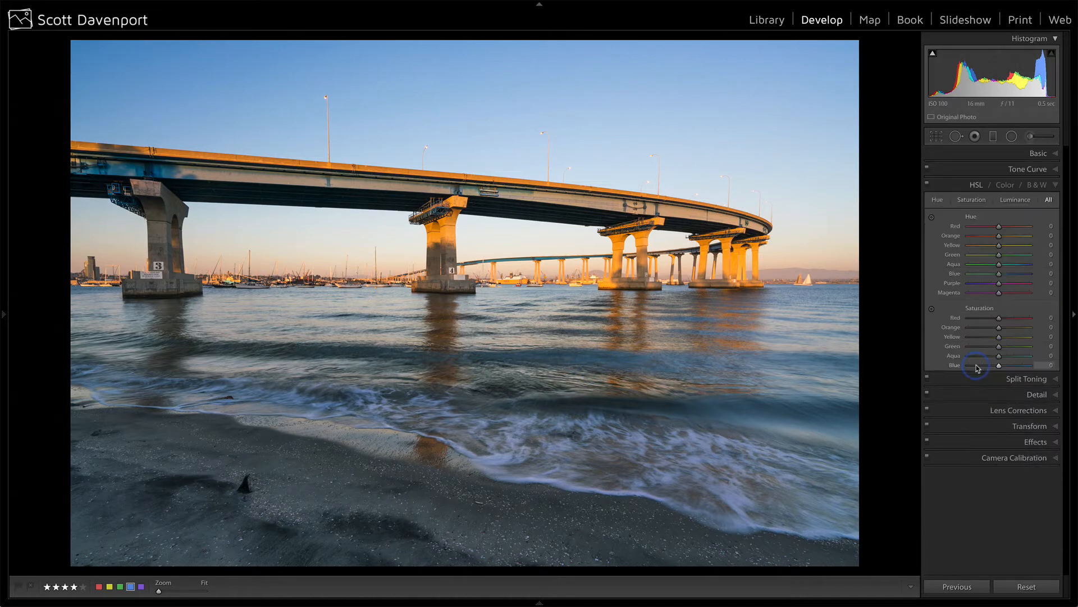
drag(999, 368, 1005, 368)
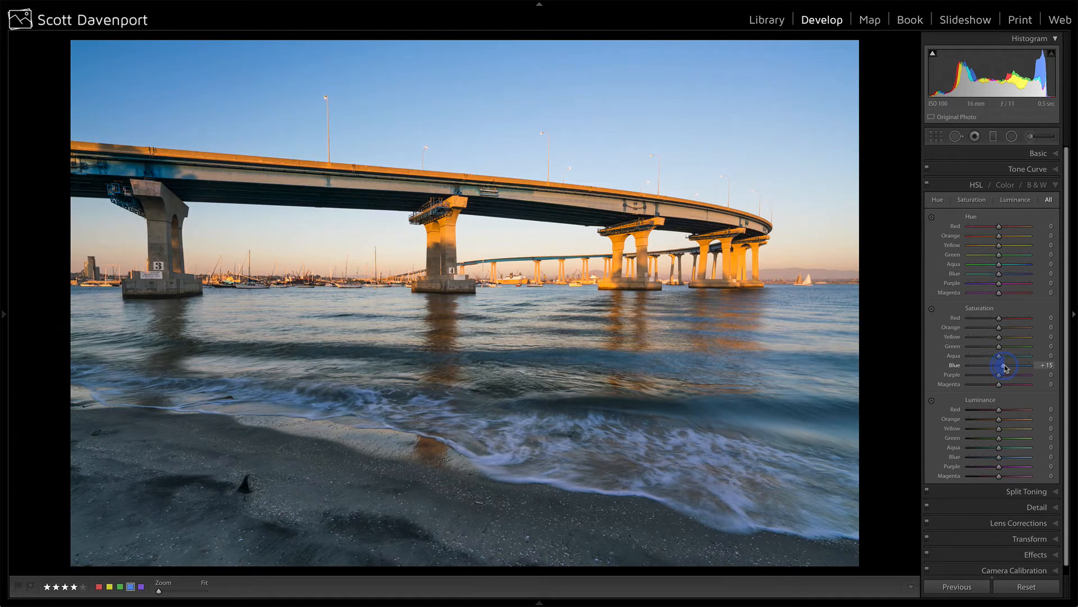
drag(999, 458, 995, 458)
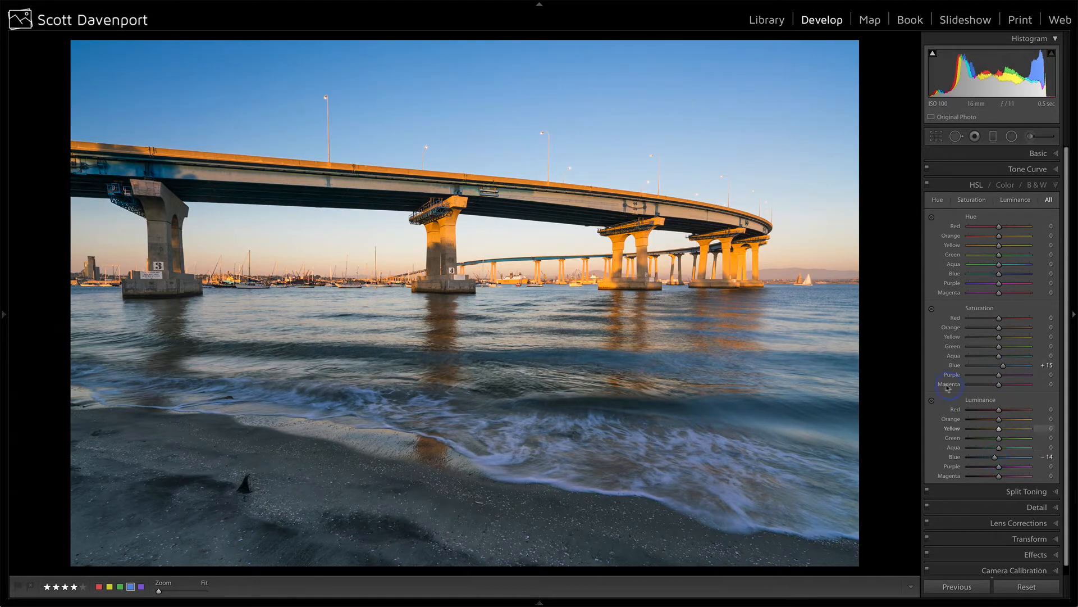
- Reopen the graduated filter that covers the water and beach, and warm it by setting Temp to 10
click(932, 308)
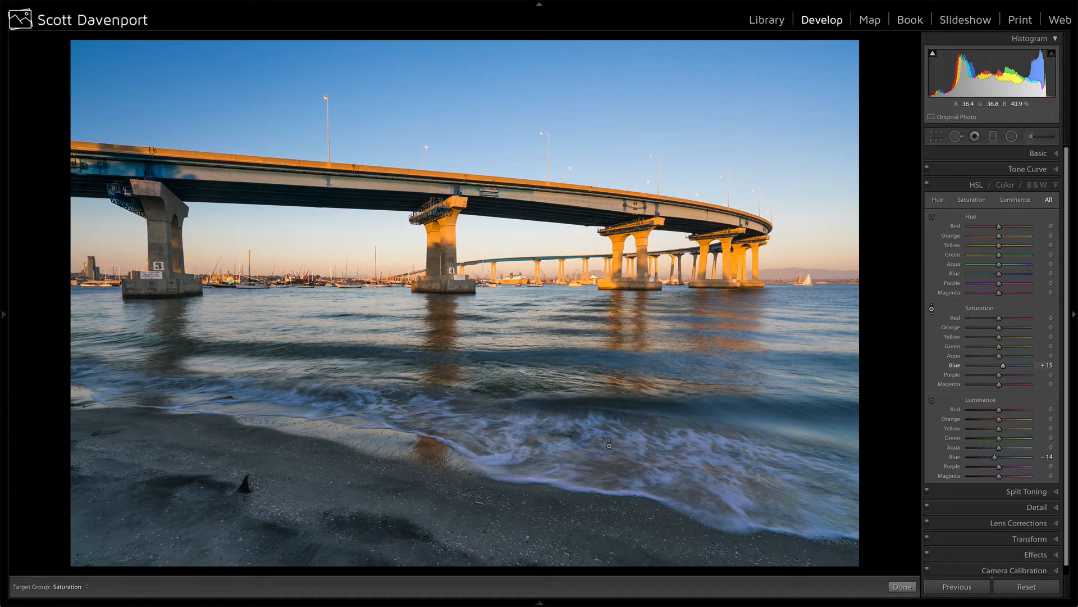
click(1039, 153)
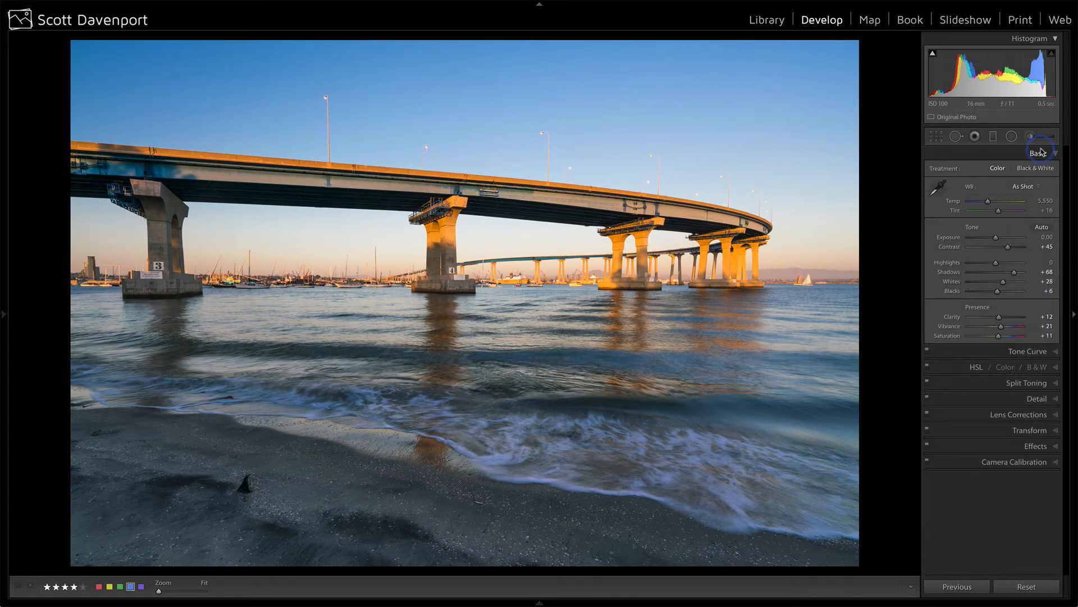
click(995, 139)
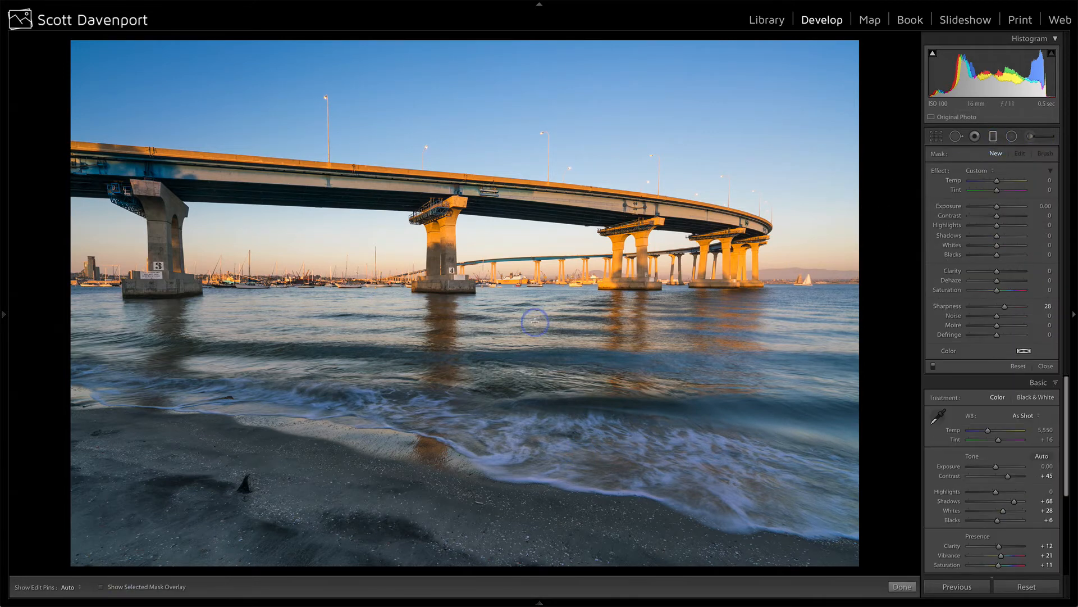
drag(469, 274, 466, 339)
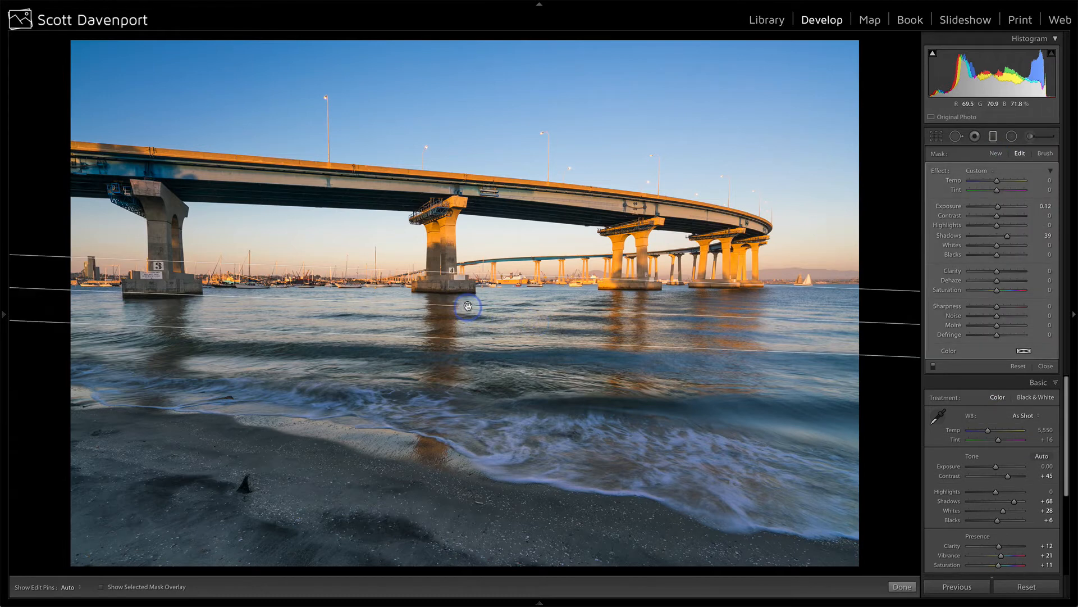
mouse_move(468, 306)
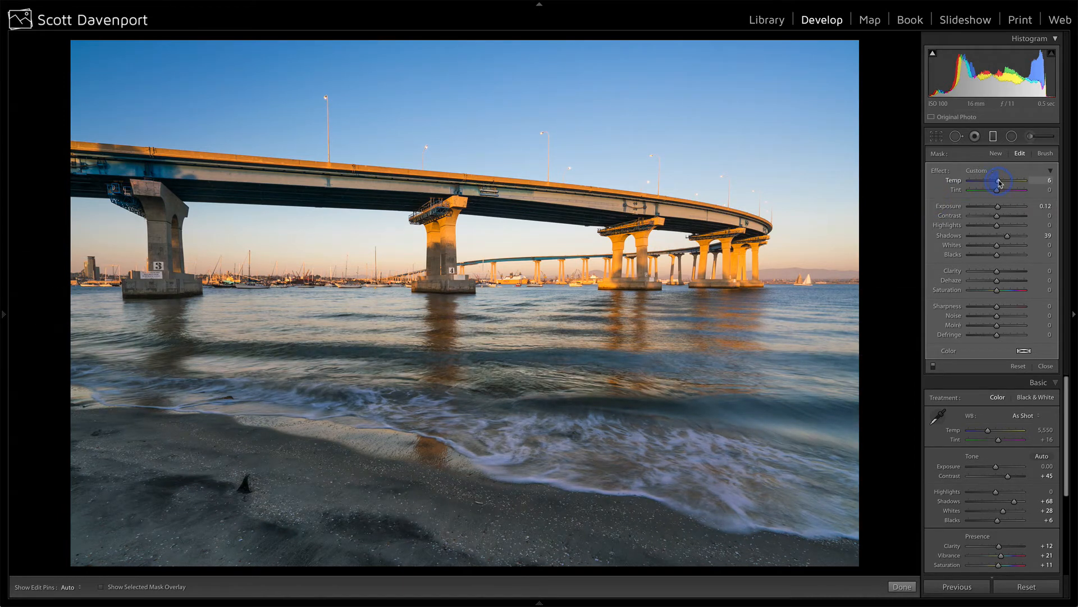
mouse_move(1005, 183)
mouse_down()
mouse_move(1016, 183)
mouse_move(1003, 182)
mouse_up()
- Set the foreground graduated filter's Highlights to 36 and Shadows to 23, and compare the photo with the filter off and on
click(998, 225)
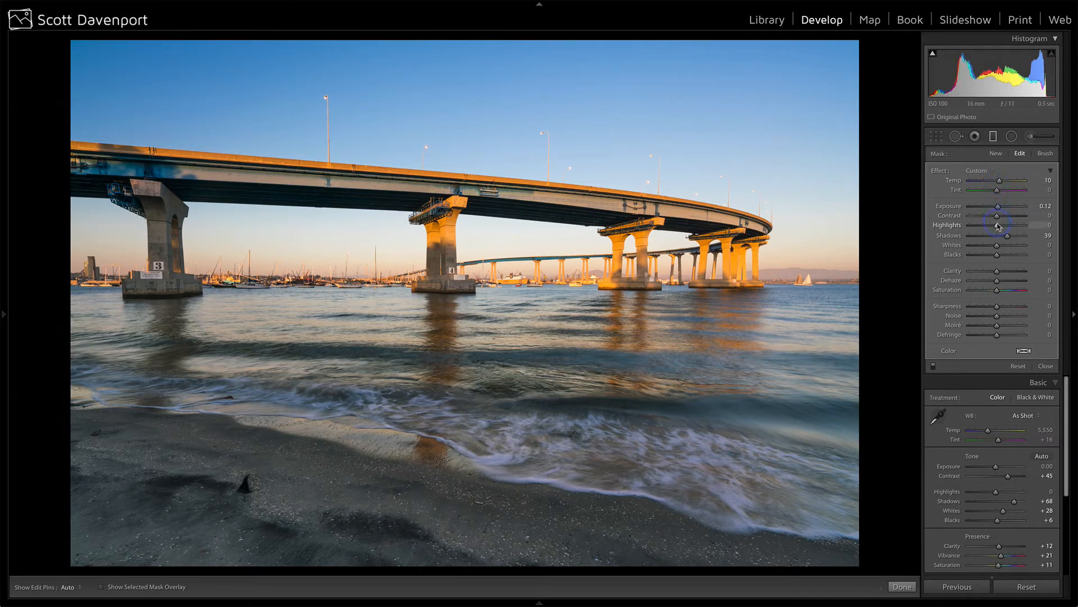
drag(998, 227, 1003, 228)
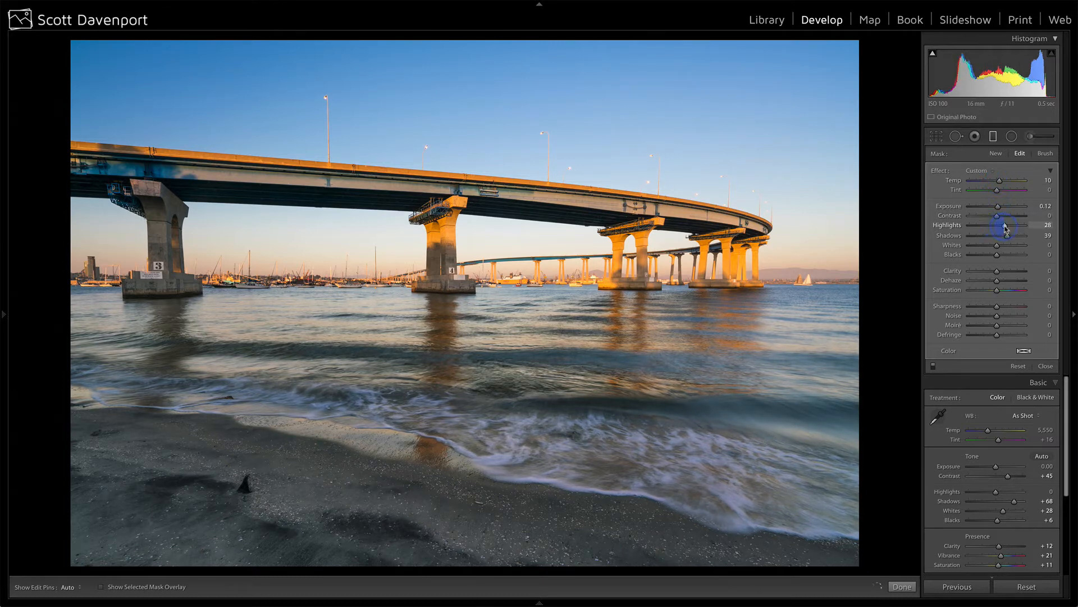
drag(1007, 228, 1006, 227)
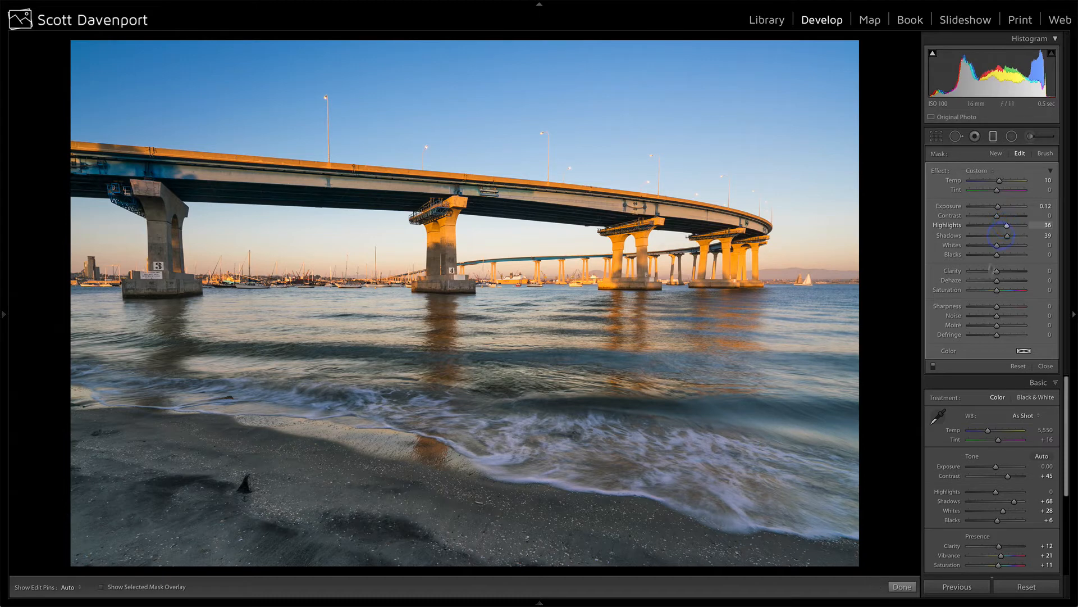
click(934, 366)
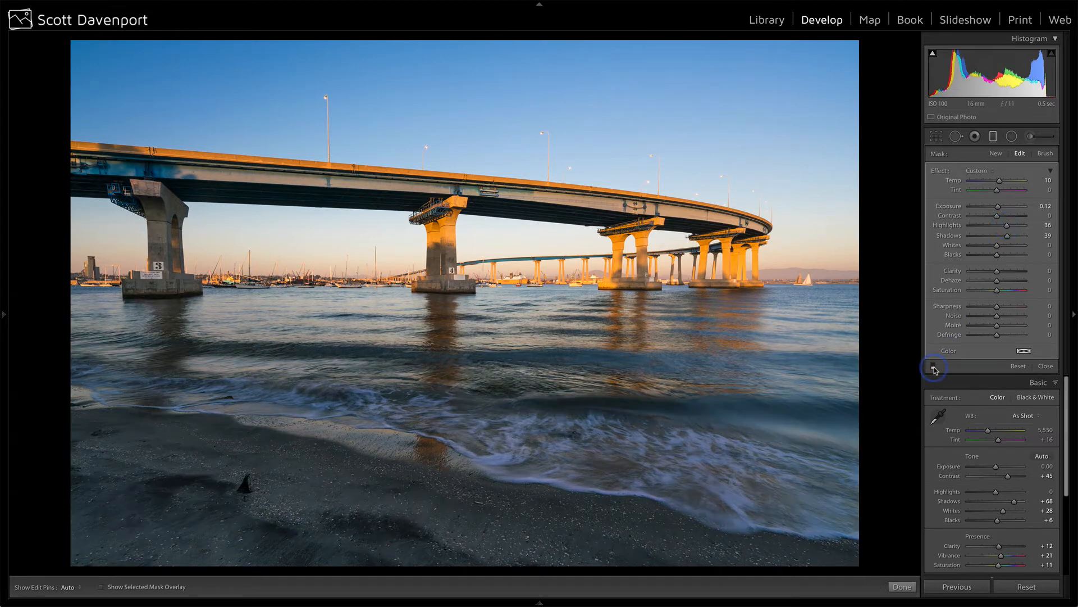
click(933, 366)
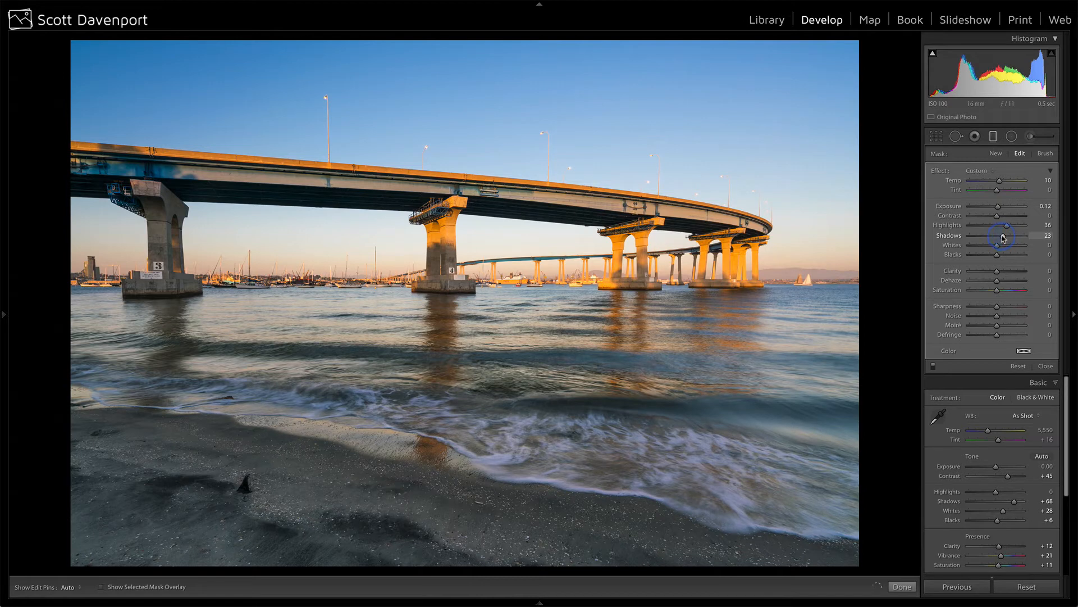
- Paint the white surf along the shoreline with an adjustment brush using Exposure 0.10, Highlights 8, Size 11.0 and Auto Mask on
click(1031, 145)
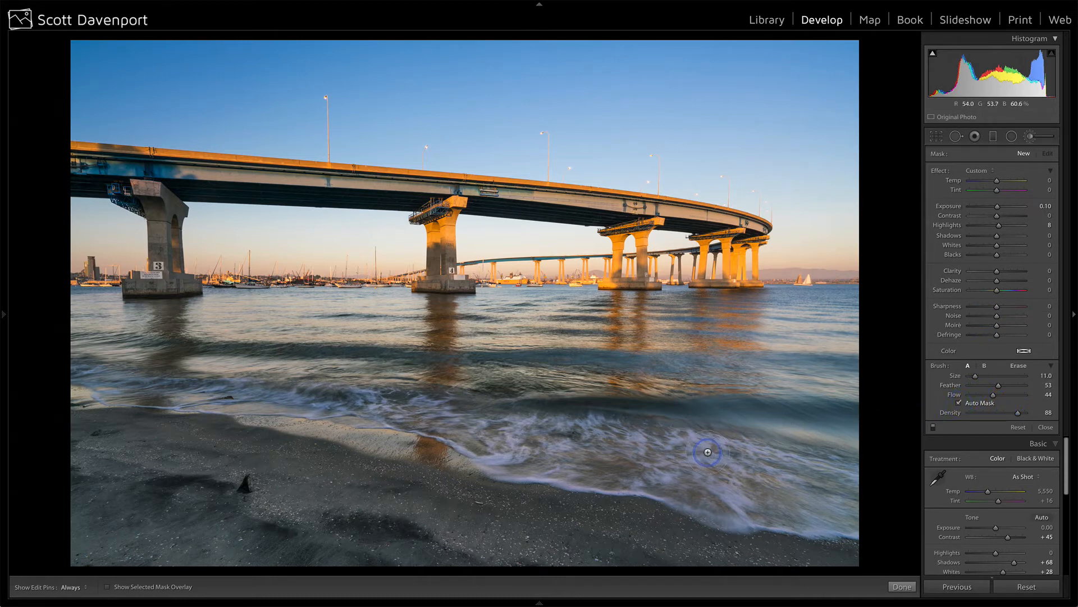
key(h)
mouse_move(703, 445)
mouse_down()
mouse_move(696, 459)
mouse_move(724, 486)
mouse_move(716, 494)
mouse_move(741, 511)
mouse_move(725, 534)
mouse_move(670, 499)
mouse_move(540, 476)
mouse_move(509, 450)
mouse_move(489, 461)
mouse_move(528, 474)
mouse_move(514, 443)
mouse_move(568, 423)
mouse_move(660, 462)
mouse_up()
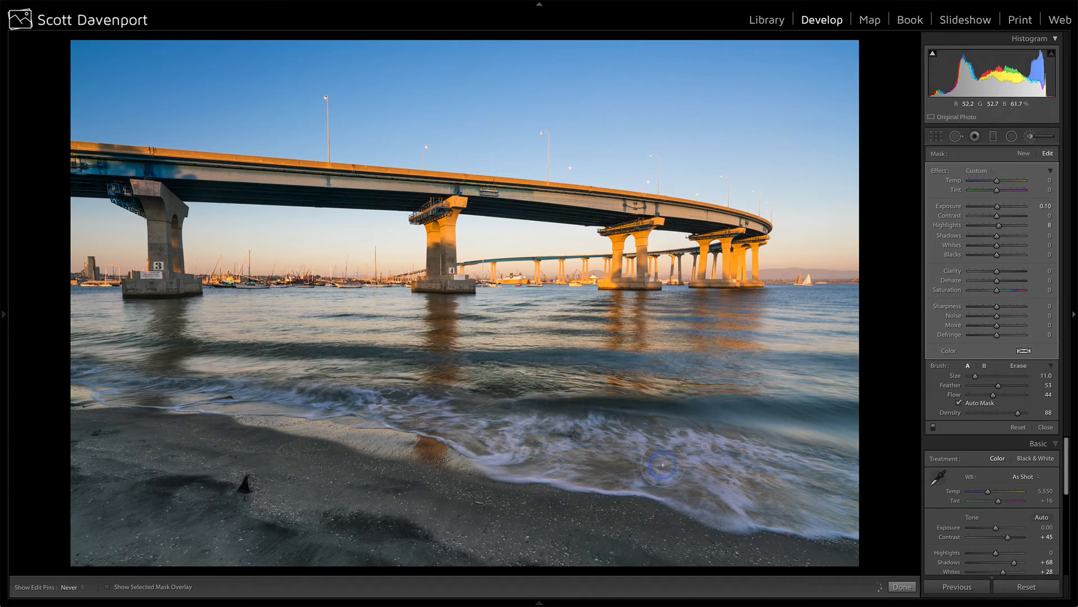
mouse_move(747, 458)
mouse_down()
mouse_move(809, 489)
mouse_move(810, 521)
mouse_move(864, 525)
mouse_move(844, 499)
mouse_up()
key(h)
mouse_move(458, 446)
mouse_down()
mouse_move(434, 435)
mouse_move(445, 414)
mouse_move(413, 407)
mouse_move(380, 419)
mouse_move(357, 404)
mouse_move(315, 411)
mouse_move(292, 396)
mouse_move(244, 394)
mouse_move(180, 406)
mouse_move(152, 388)
mouse_up()
key(h)
drag(225, 388, 295, 393)
key(h)
drag(359, 404, 406, 419)
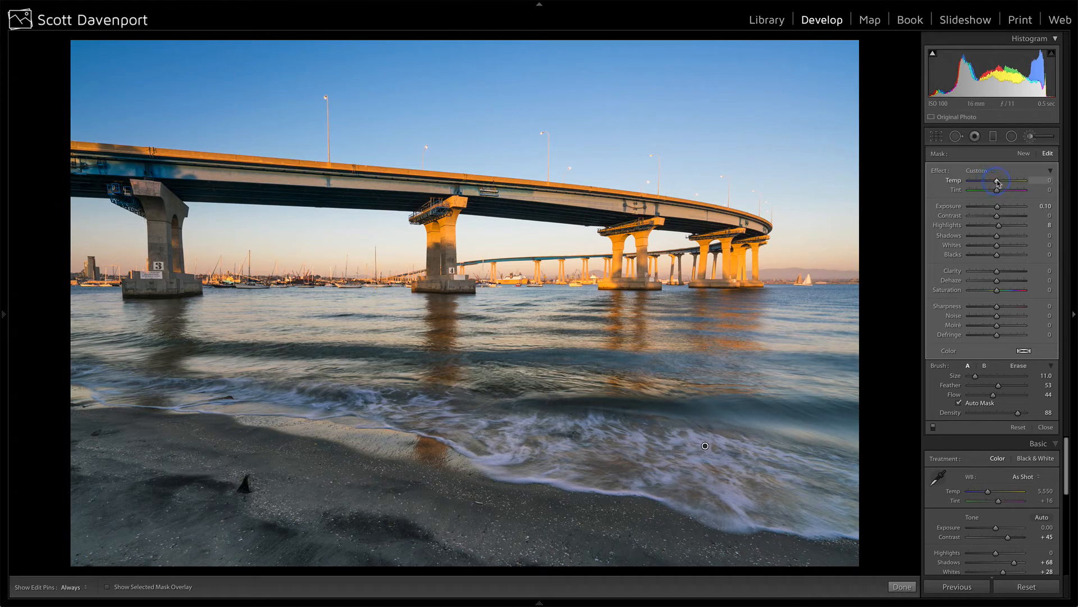
- Extend the surf brush along the shoreline, set its Temp to 24, and compare the photo with the brush off and on
mouse_move(1000, 183)
mouse_down()
mouse_move(1021, 186)
mouse_move(1009, 183)
mouse_up()
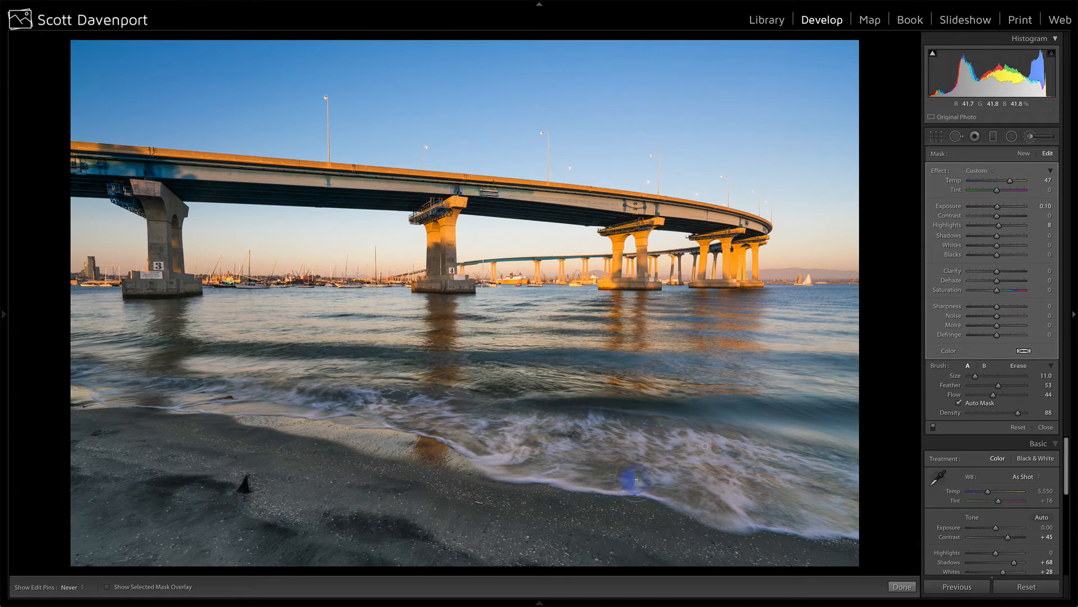
mouse_move(513, 445)
mouse_down()
mouse_move(540, 433)
mouse_move(391, 428)
mouse_move(420, 406)
mouse_move(452, 418)
mouse_move(247, 394)
mouse_move(290, 400)
mouse_up()
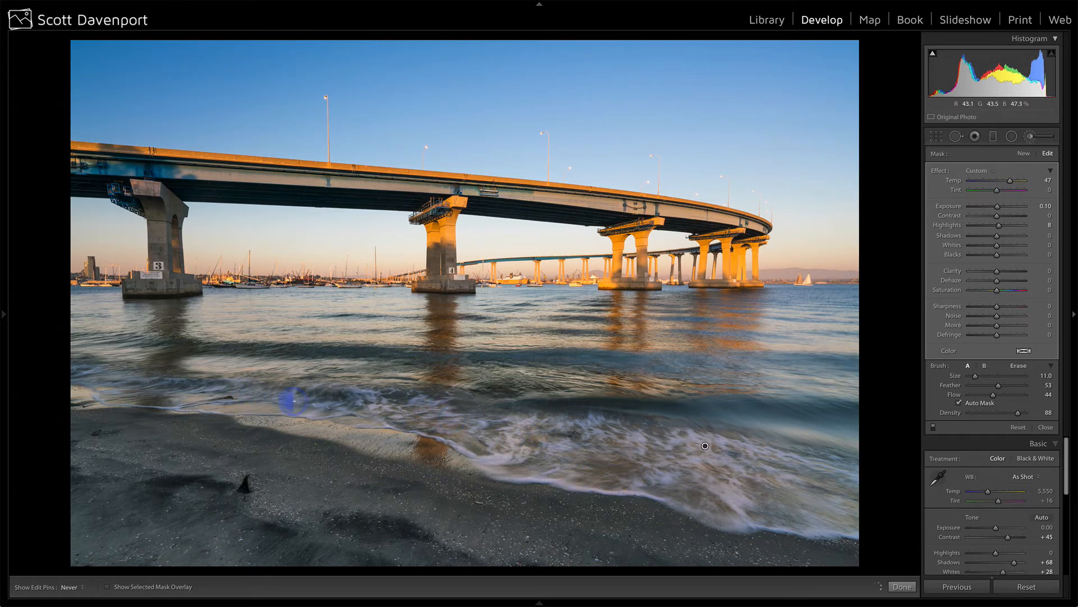
click(995, 190)
click(1011, 182)
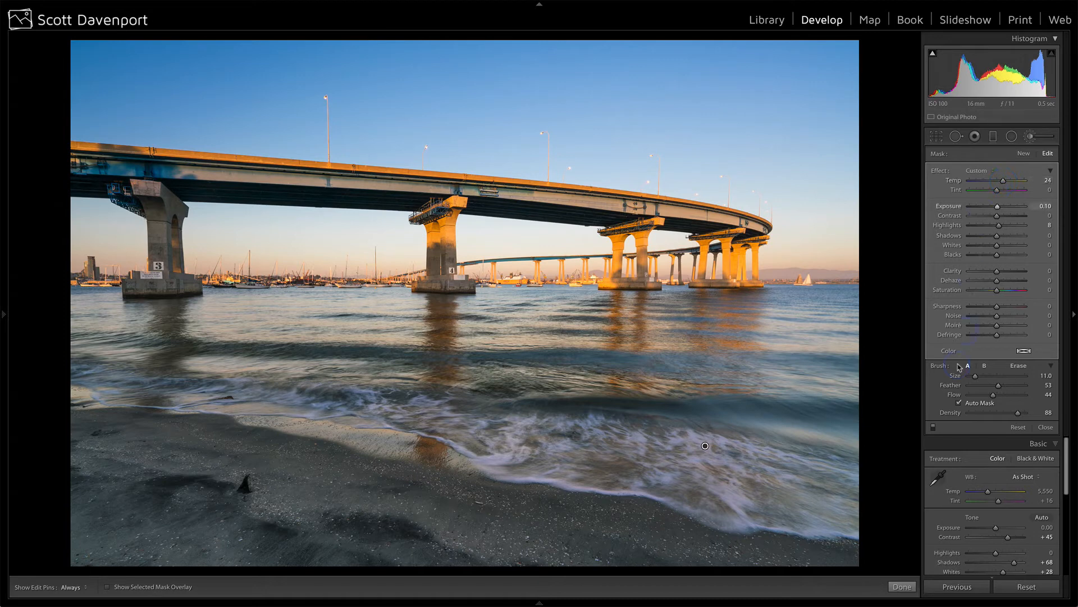
click(934, 428)
click(934, 430)
- Start a new adjustment brush with Temp 8, Exposure 0.10 and Highlights 0
click(1028, 157)
click(1027, 154)
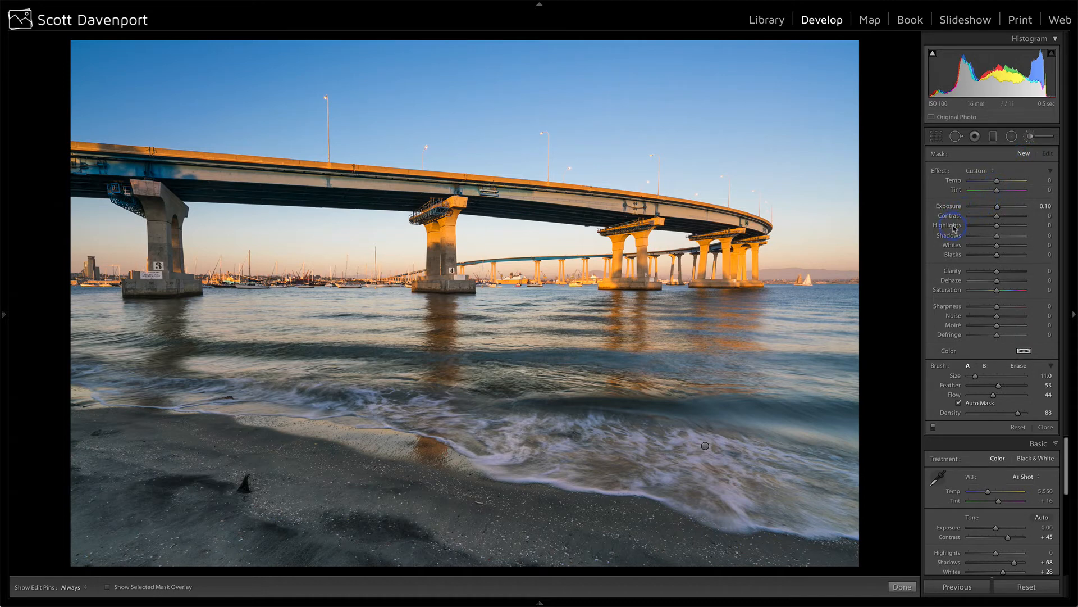
click(997, 180)
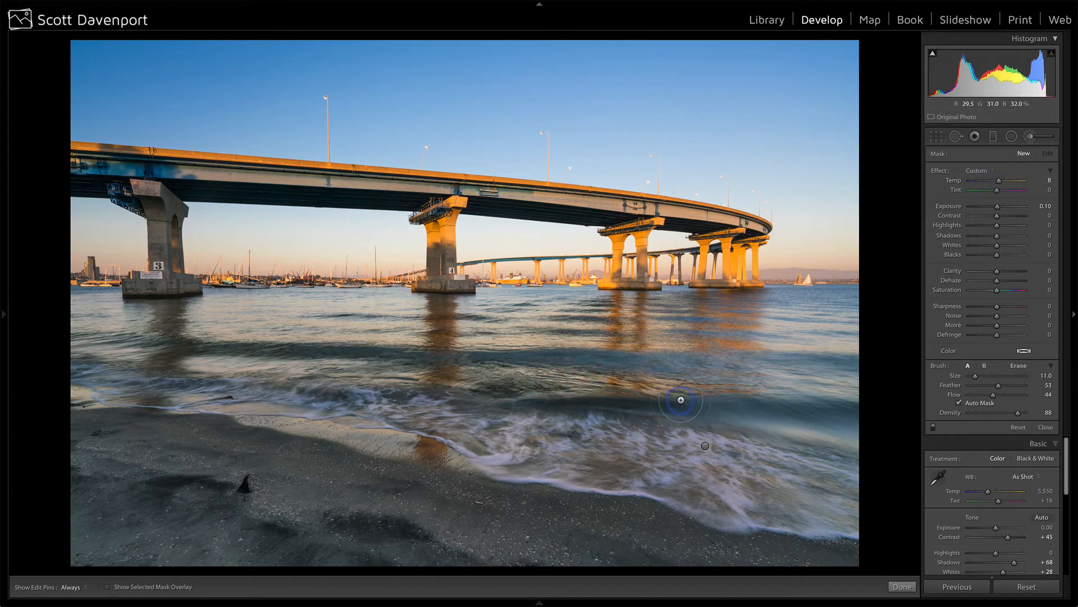
key(h)
click(595, 391)
key(ctrl+z)
- Turn off Auto Mask and paint the new brush over the waves behind the surf
click(975, 402)
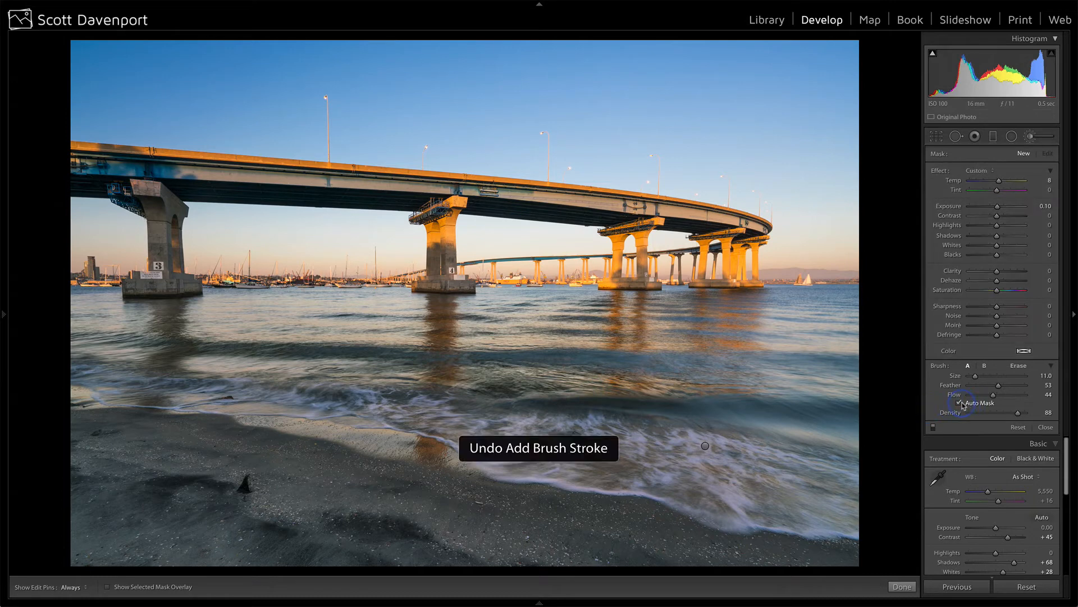
key(h)
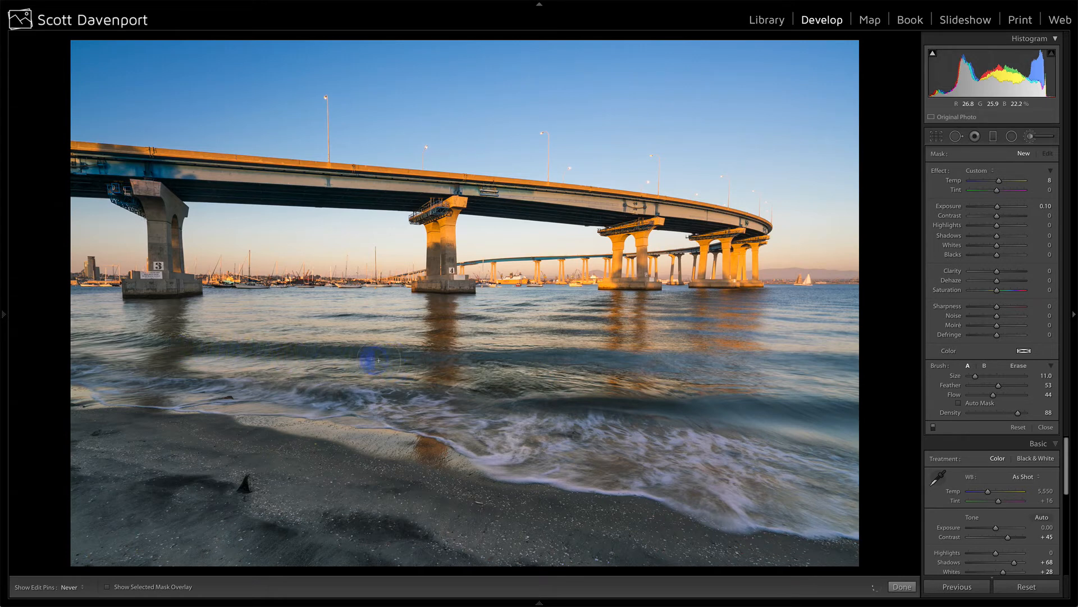
key(h)
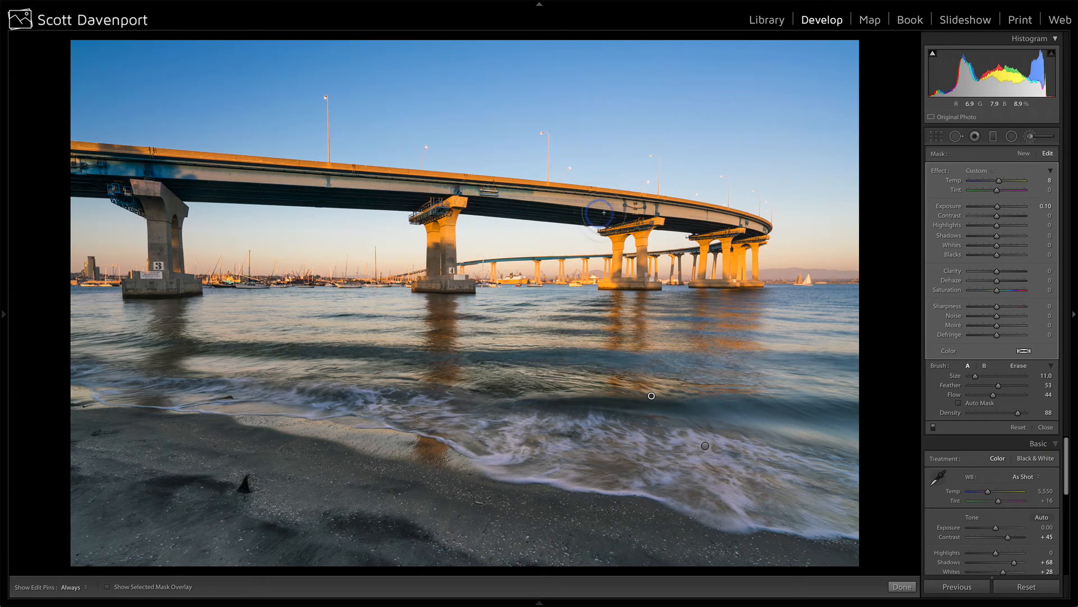
- Draw a graduated filter over the sky and bridge with a narrow fade at the horizon, show its mask overlay, and set Clarity to 20
click(993, 137)
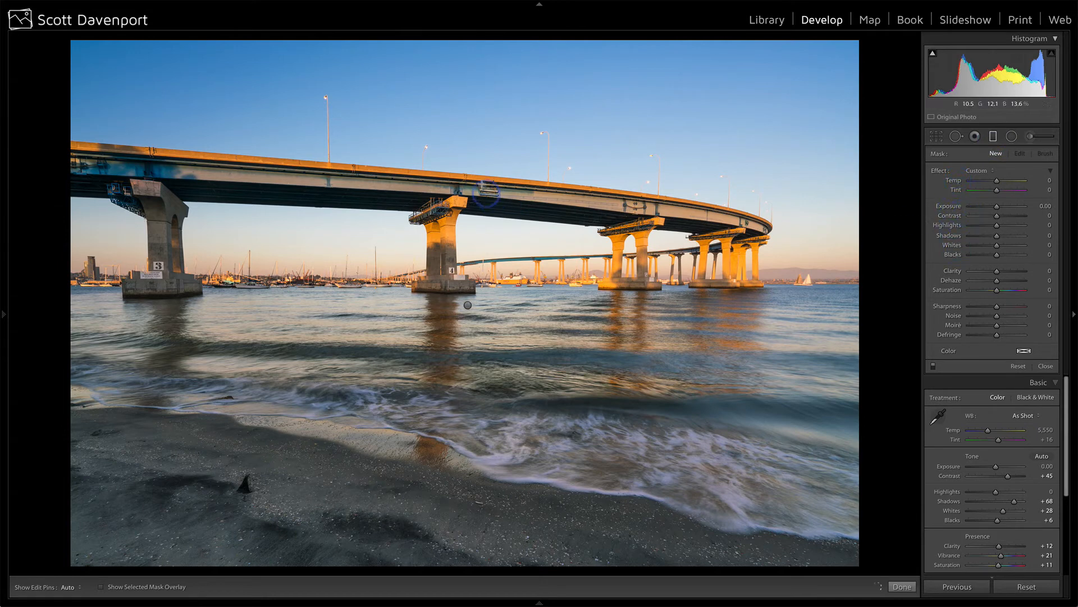
drag(479, 152, 478, 277)
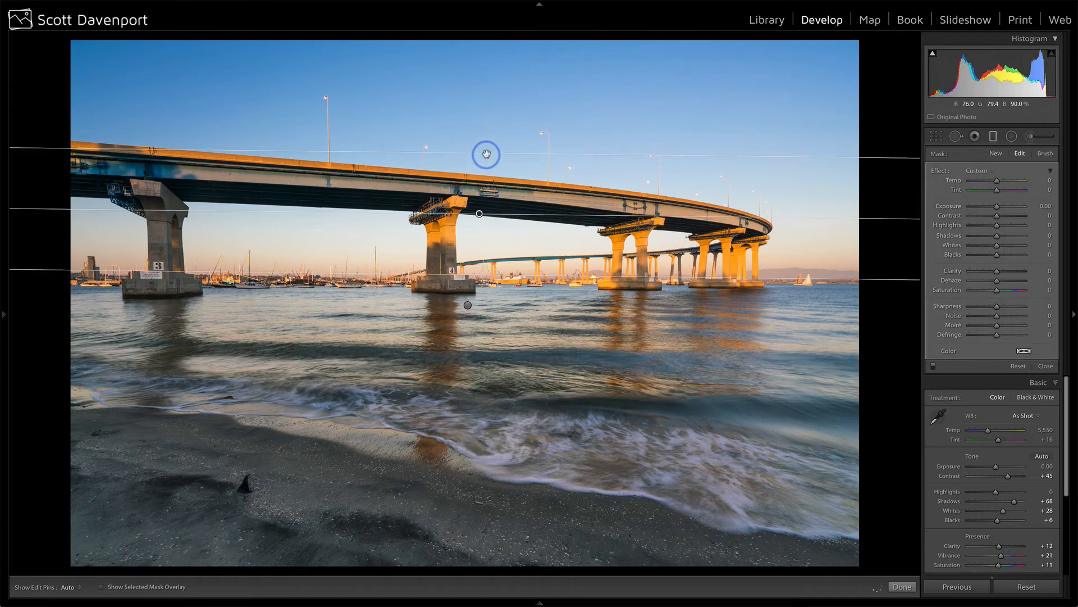
drag(485, 152, 689, 277)
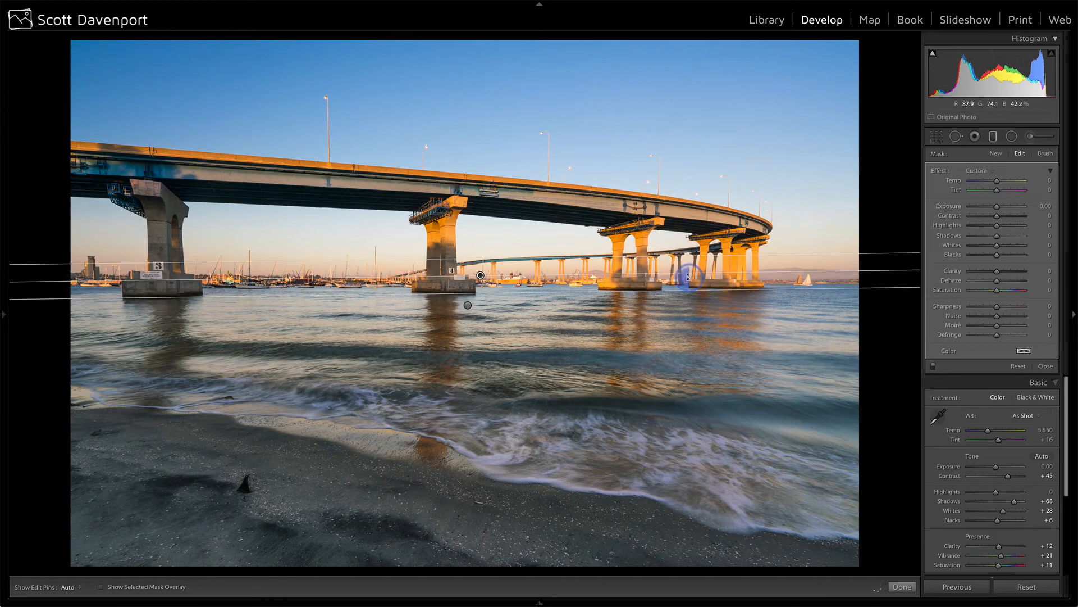
click(101, 587)
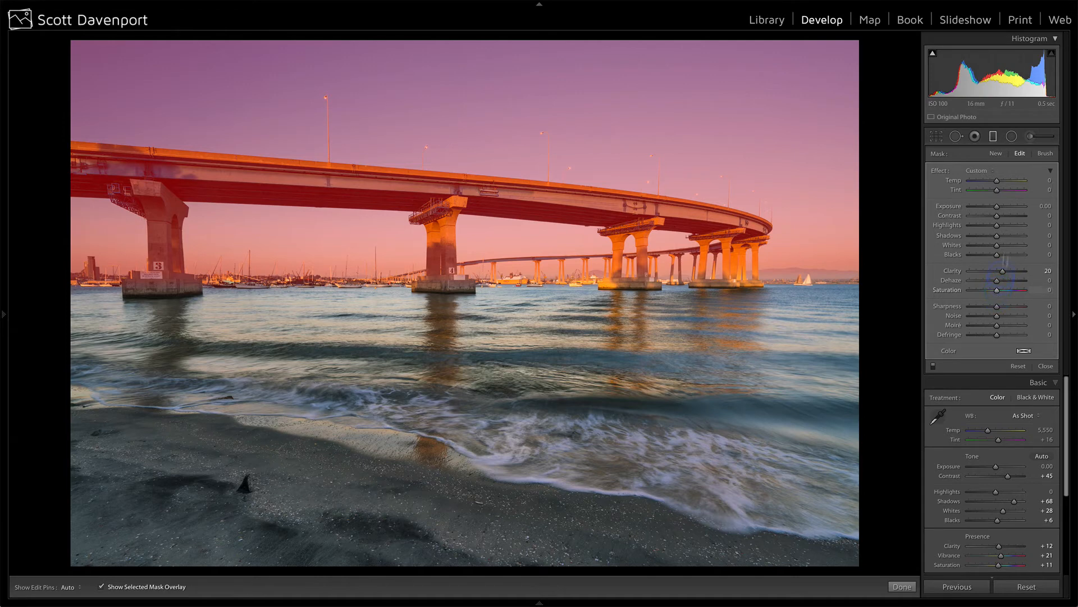
- Brush the bases of the bridge piers into the graduated filter's mask with Size 2.0, Flow 44 and Auto Mask on
click(1045, 153)
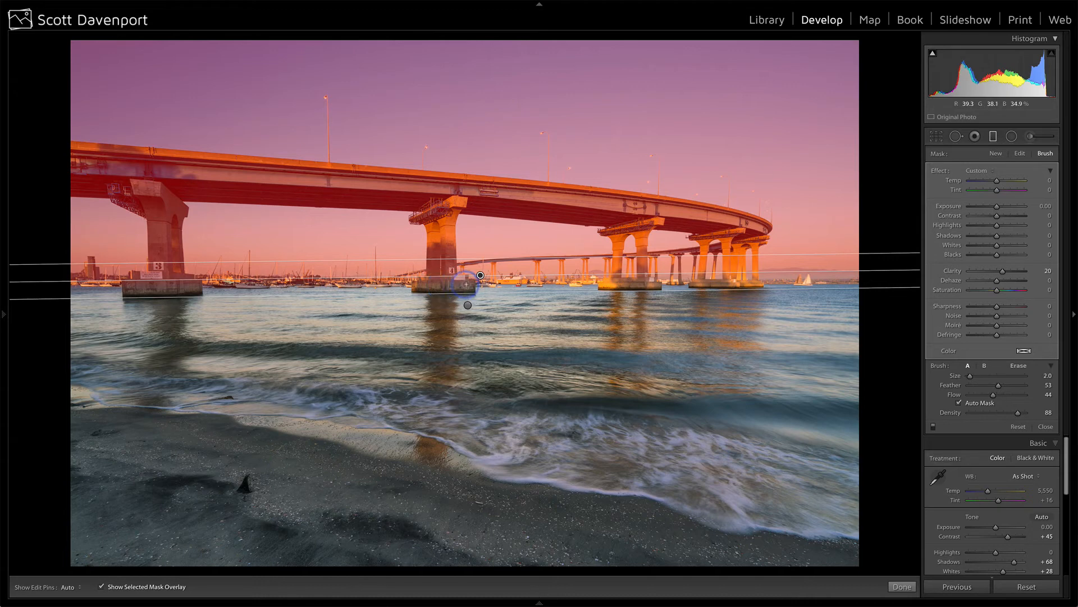
key(h)
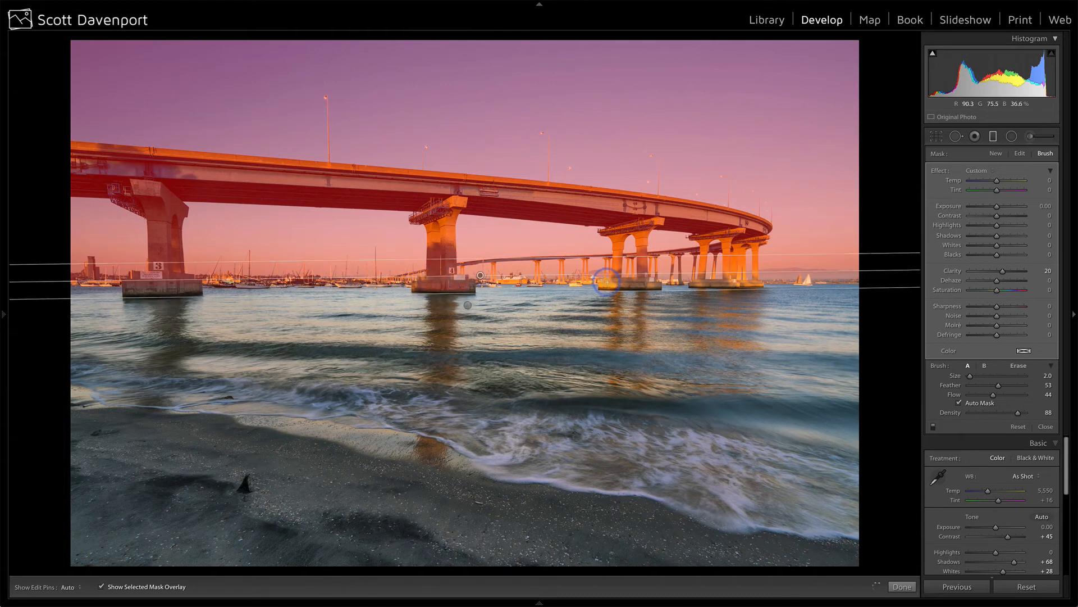
key(h)
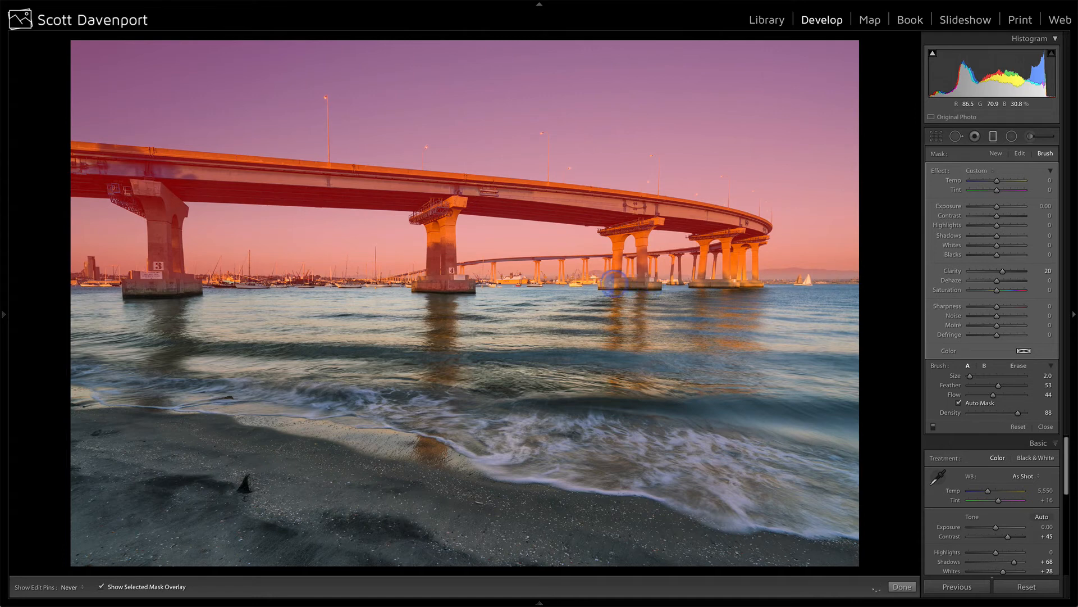
key(h)
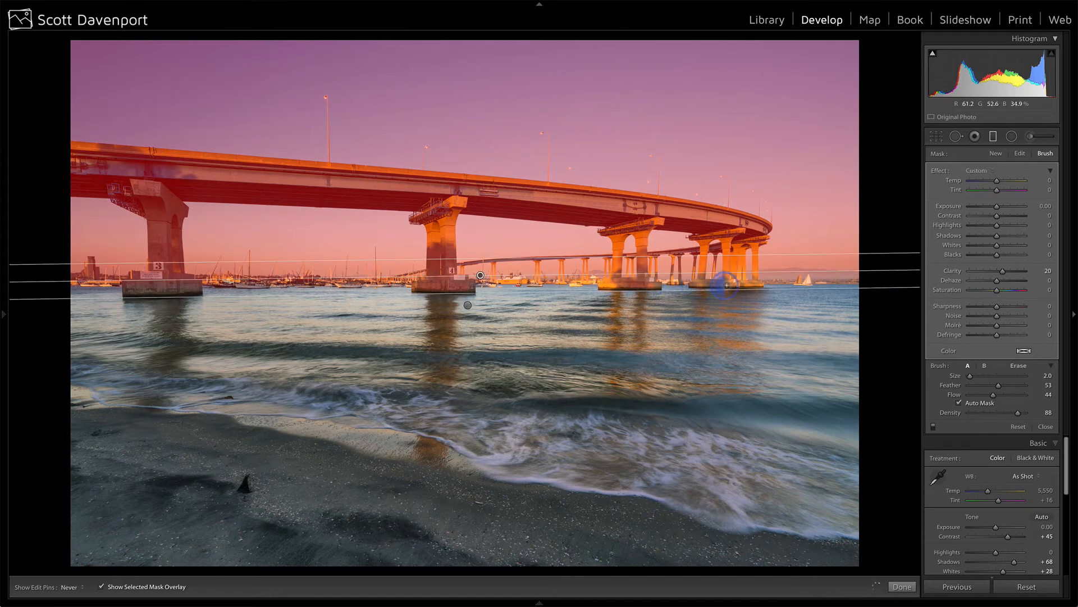
key(h)
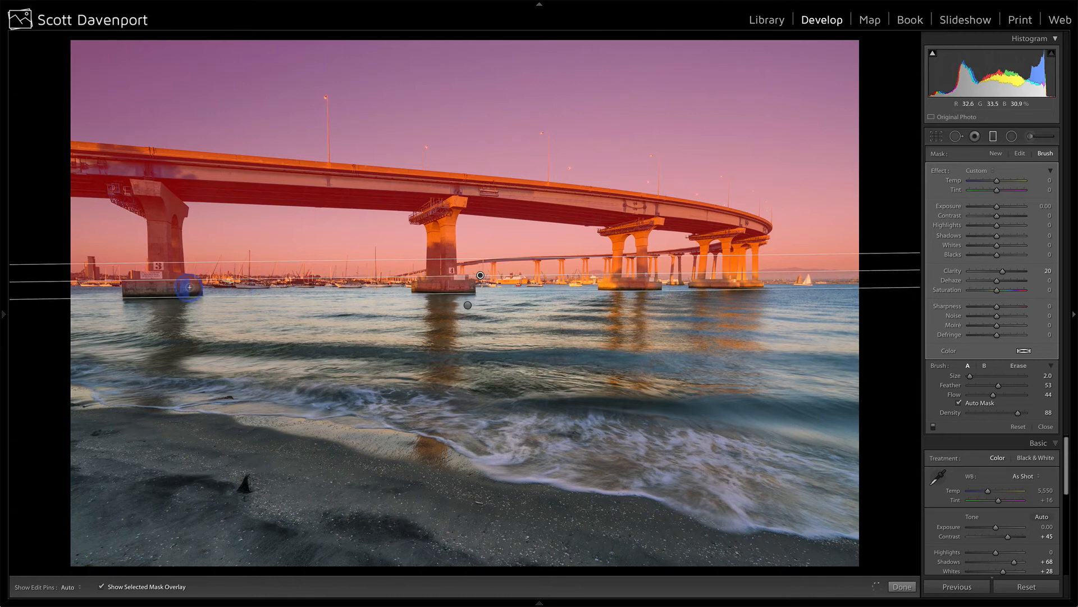
key(h)
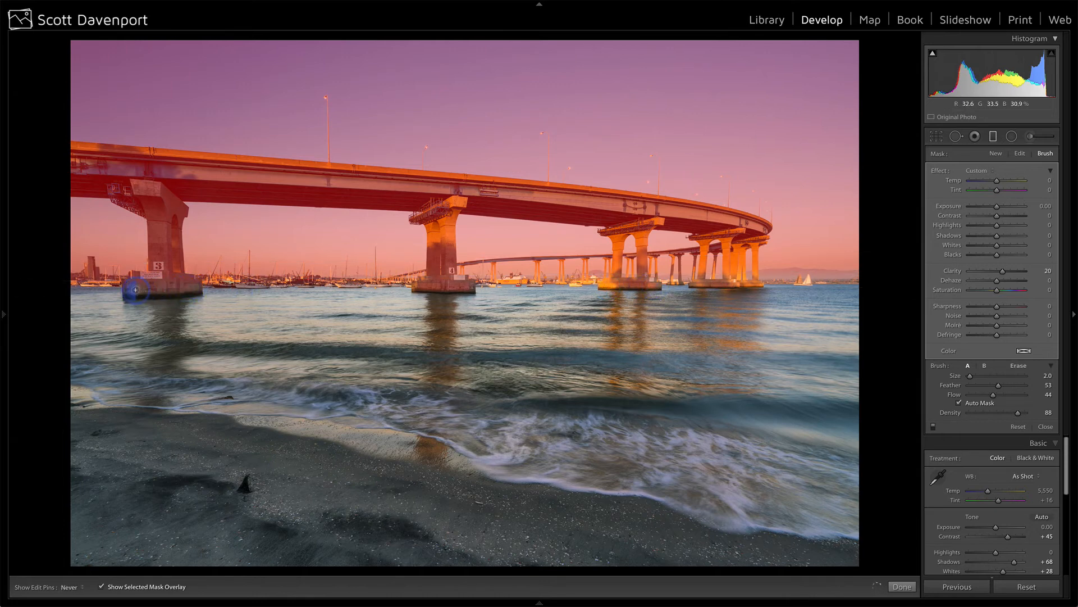
key(h)
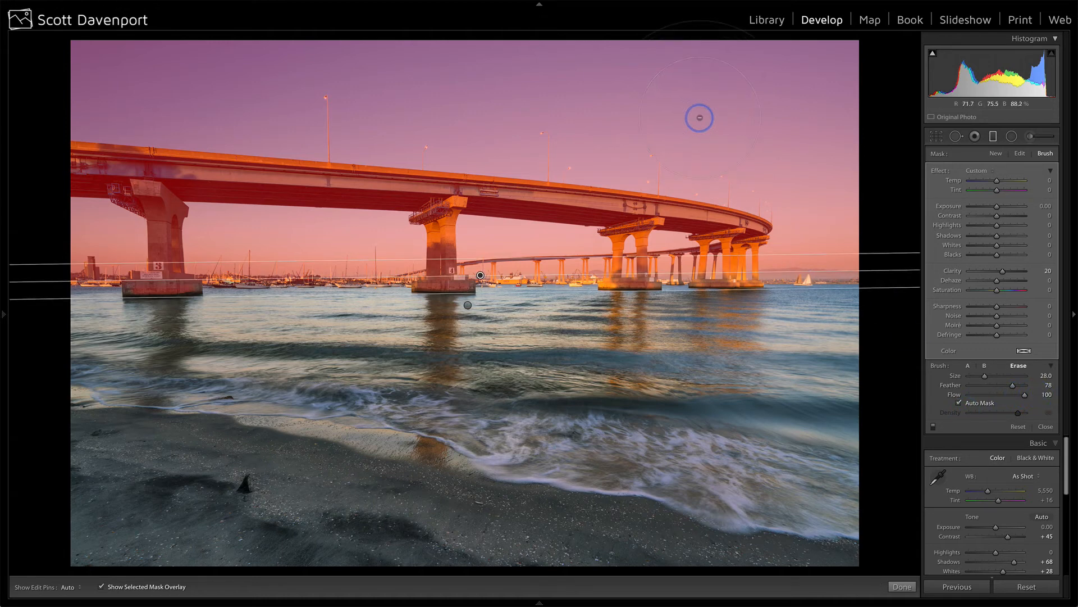
- Erase the sky above and below the bridge from the graduated filter's mask with Size 31.0, Feather 23, Flow 100 and Auto Mask on
key(shift+bracketleft)
click(628, 134)
key(h)
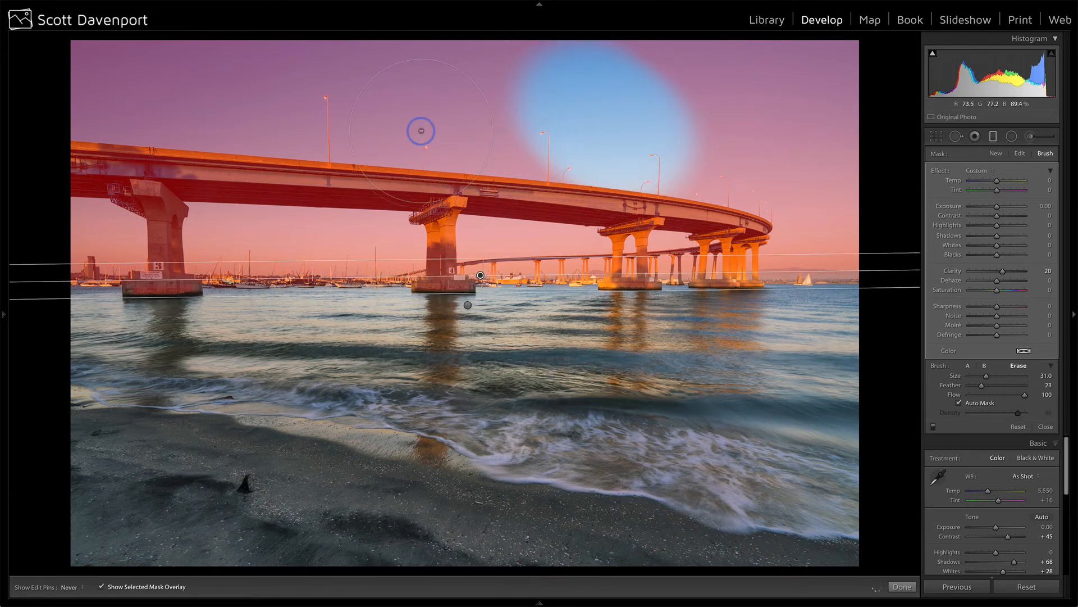
mouse_move(325, 133)
mouse_down()
mouse_move(71, 109)
mouse_move(479, 119)
mouse_up()
key(h)
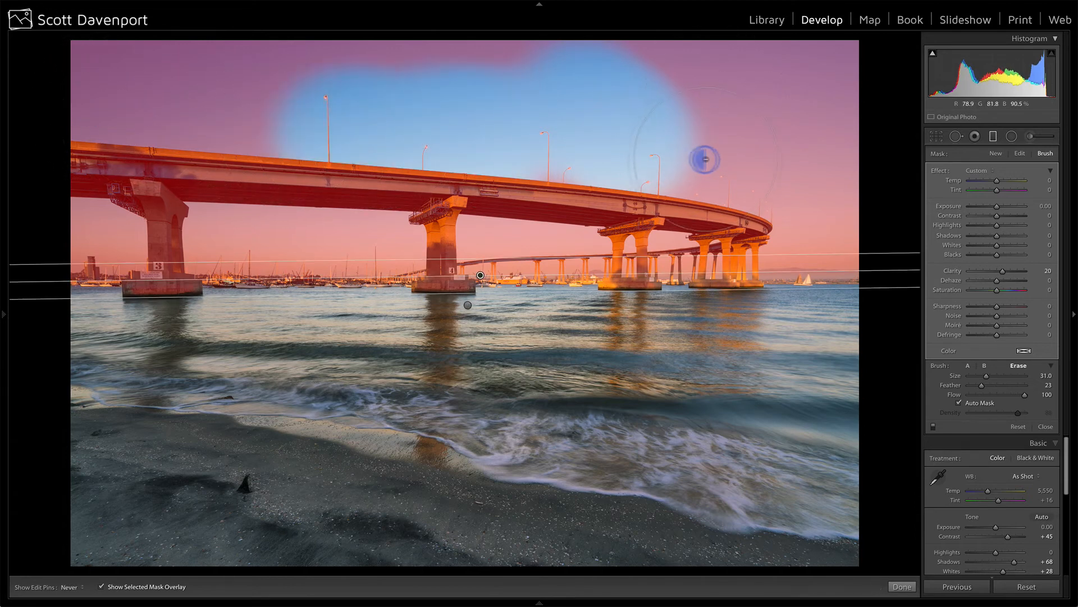
mouse_move(807, 223)
mouse_down()
mouse_move(775, 96)
mouse_move(663, 72)
mouse_move(859, 69)
mouse_move(166, 53)
mouse_up()
key(h)
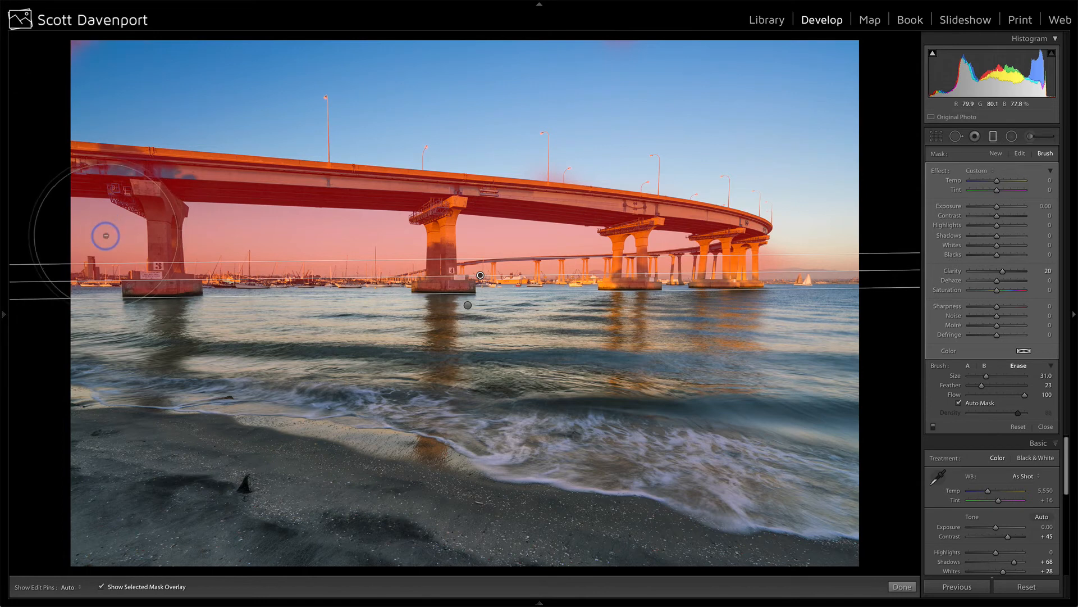
drag(144, 236, 378, 233)
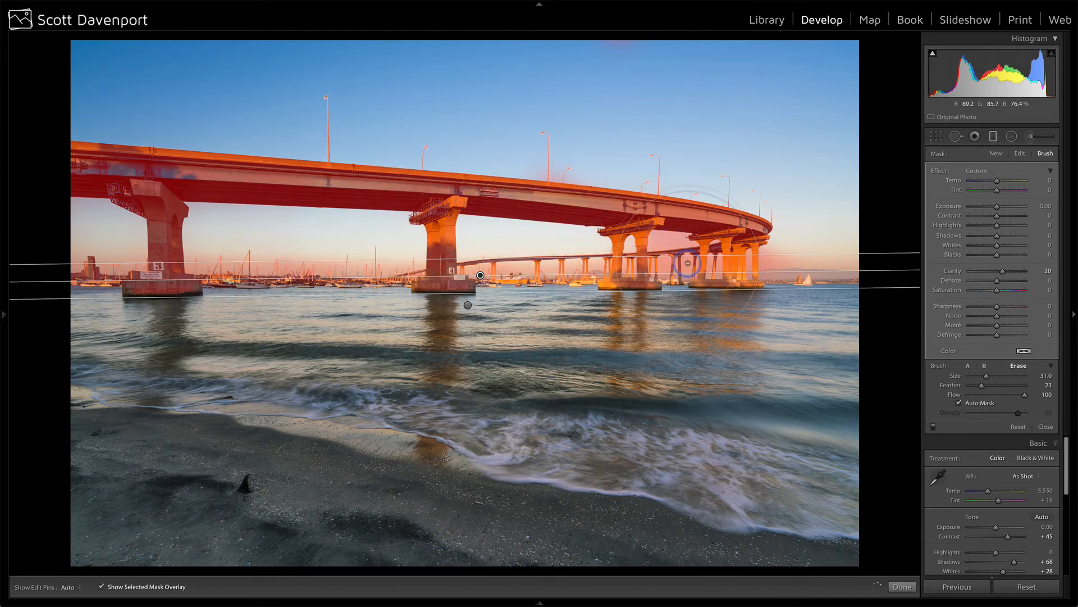
drag(667, 243, 770, 257)
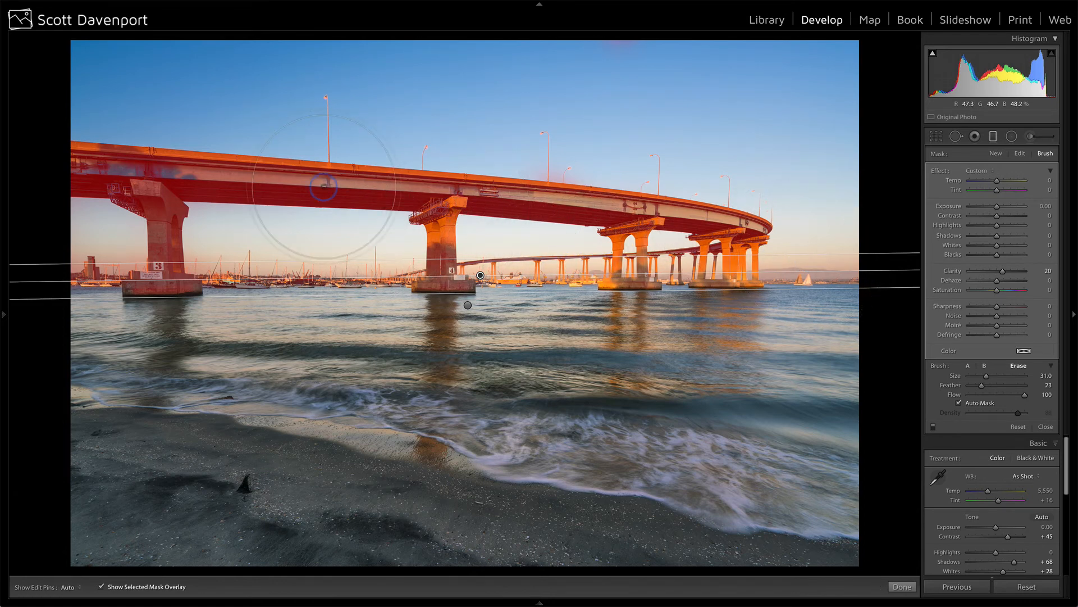
- Paint the missed patches at the left end of the bridge deck back into the mask with brush A
scroll(323, 187, down, 8)
drag(976, 375, 971, 372)
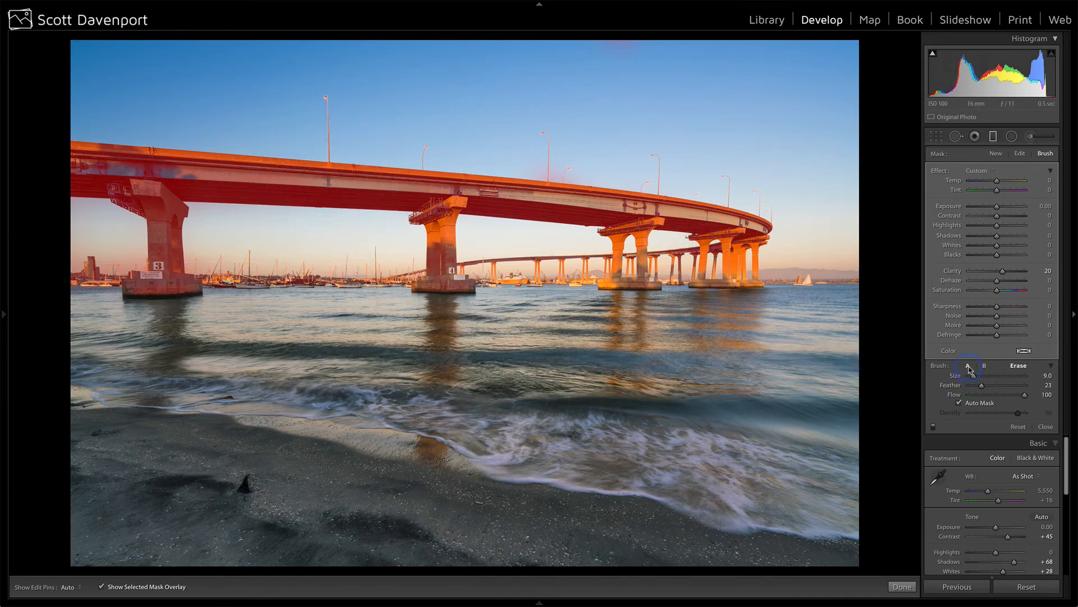
key(h)
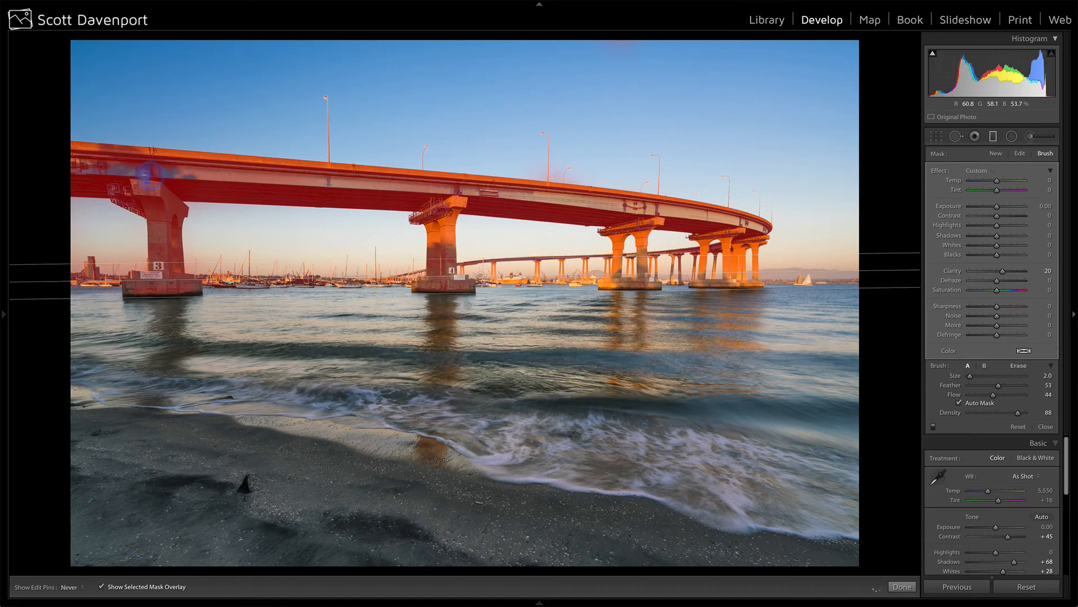
mouse_move(98, 171)
mouse_down()
mouse_move(146, 172)
mouse_move(82, 168)
mouse_move(189, 176)
mouse_move(78, 175)
mouse_move(193, 178)
mouse_move(109, 167)
mouse_move(174, 168)
mouse_move(82, 175)
mouse_move(182, 176)
mouse_move(90, 179)
mouse_up()
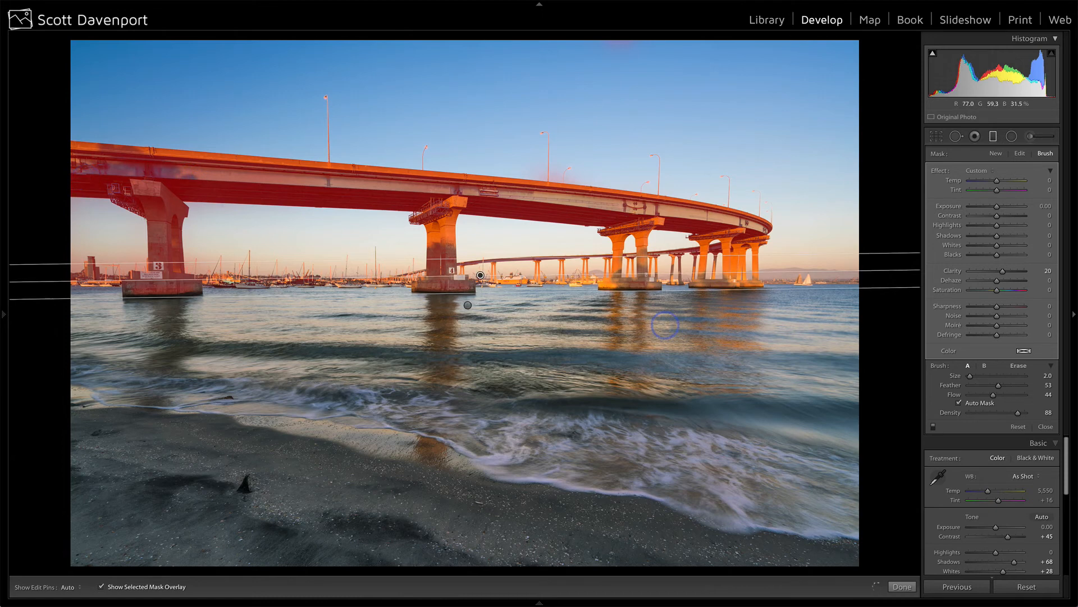
- Hide the mask overlay to compare the graduated filters off and on, and set the bridge filter's Contrast to 30 and Sharpness to 20
click(101, 587)
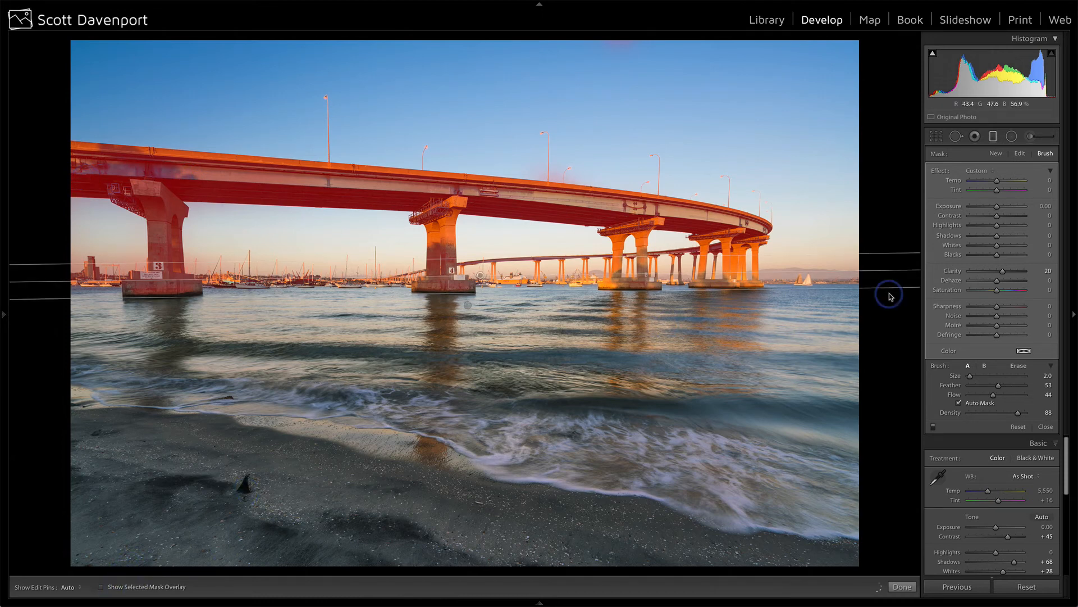
click(934, 430)
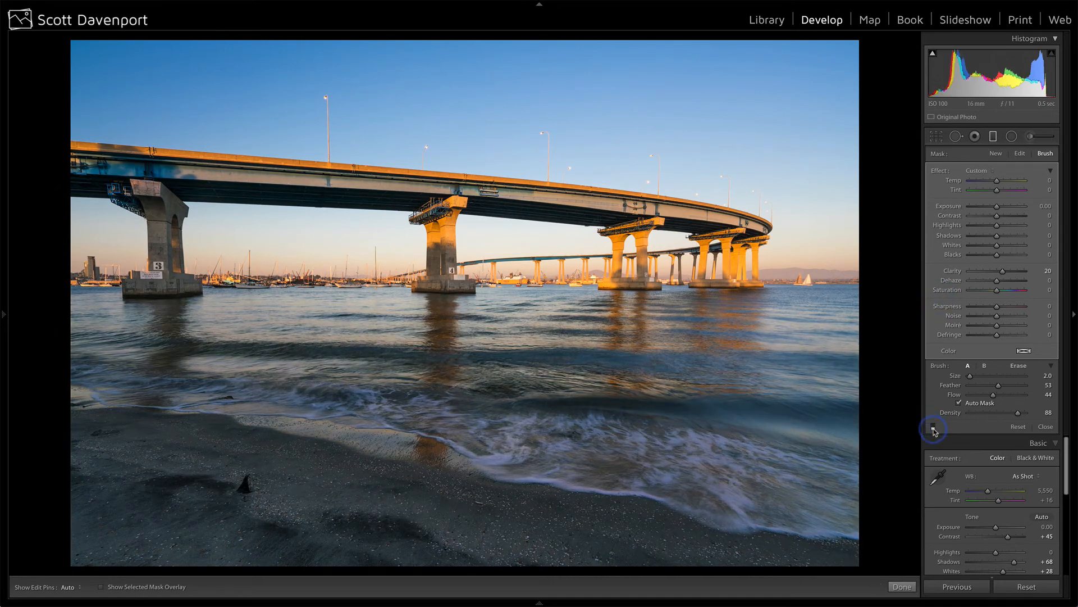
click(933, 429)
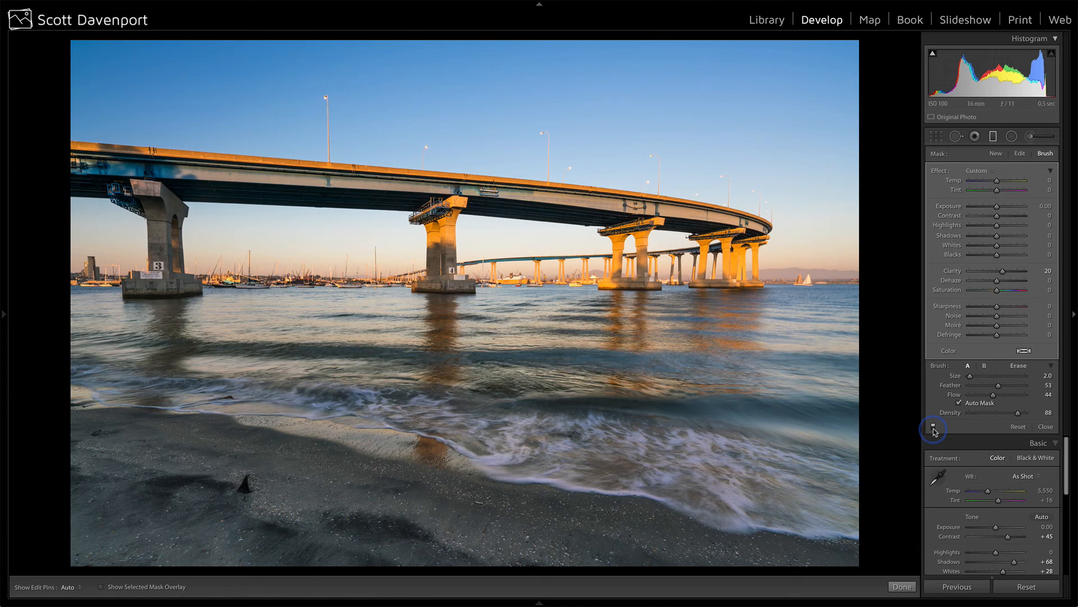
click(934, 429)
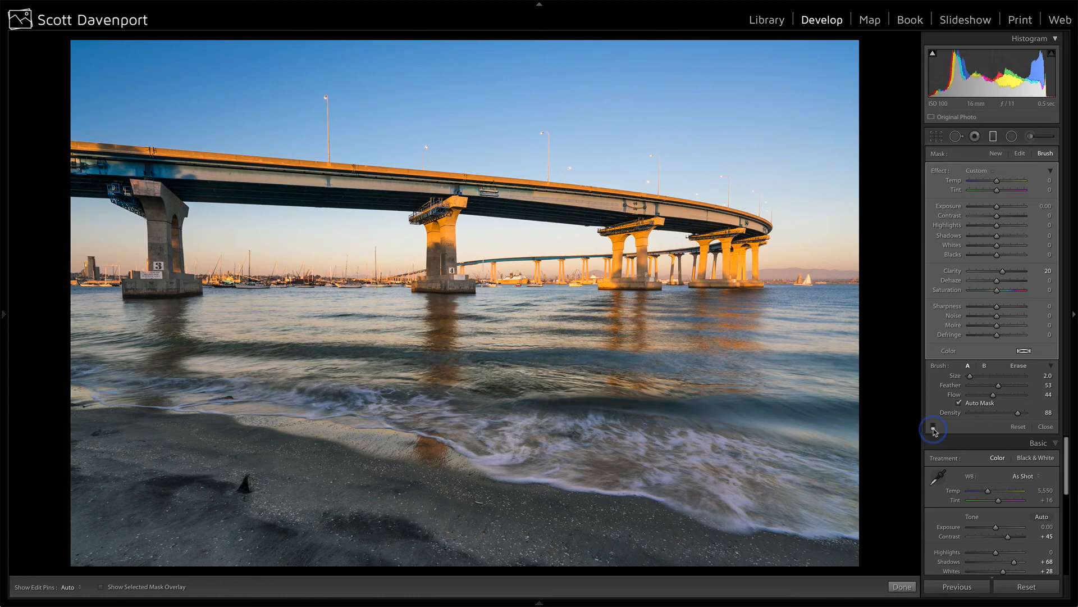
click(934, 429)
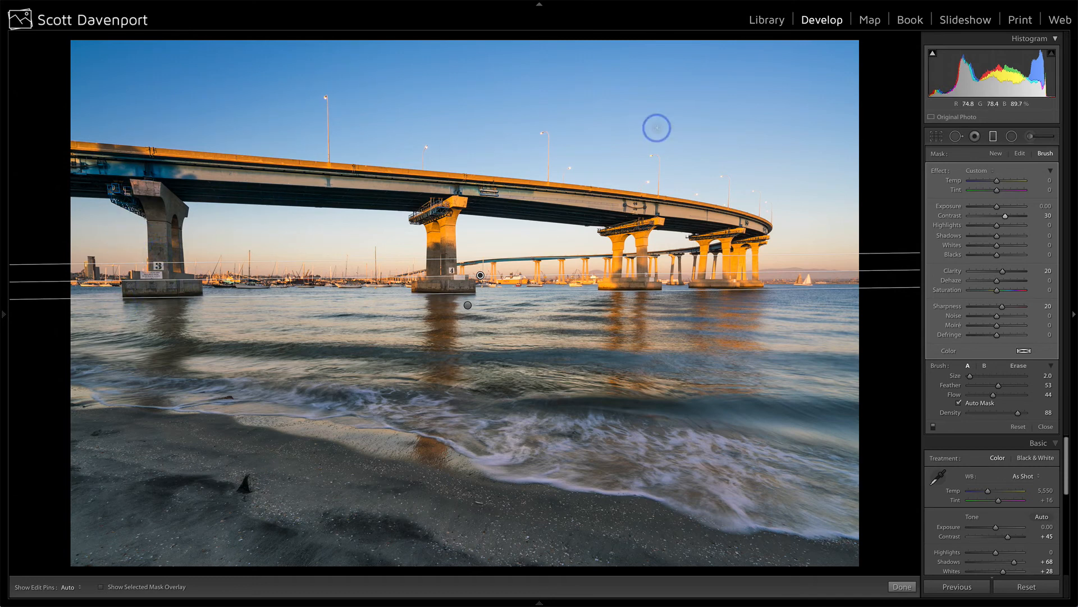
click(994, 137)
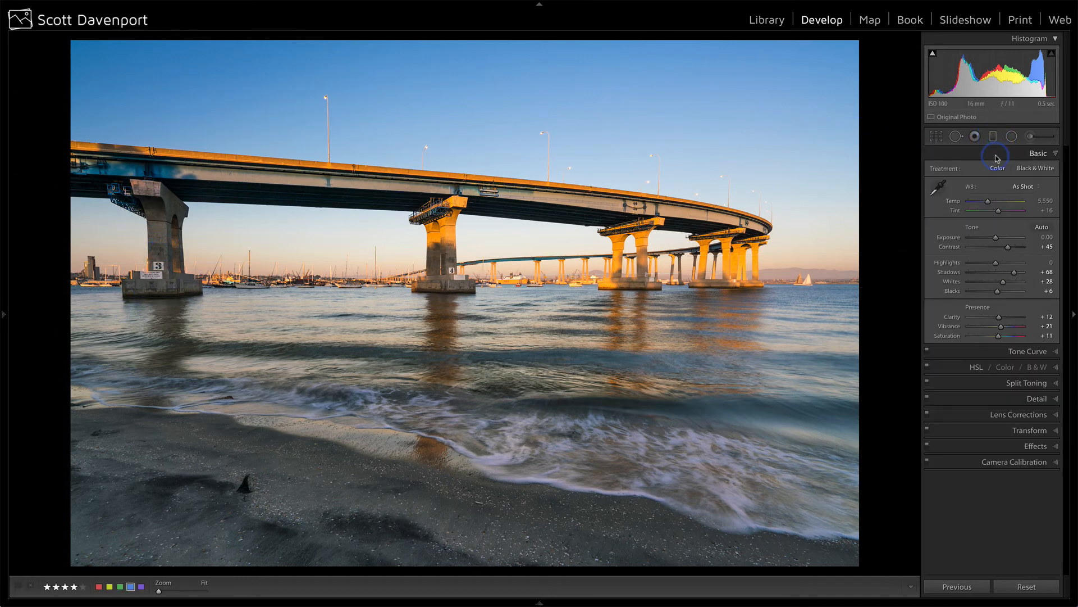
- Draw a new graduated filter with a narrow fade at the bridge's left end, set its Exposure to 0.32, and compare the filters off and on
click(993, 137)
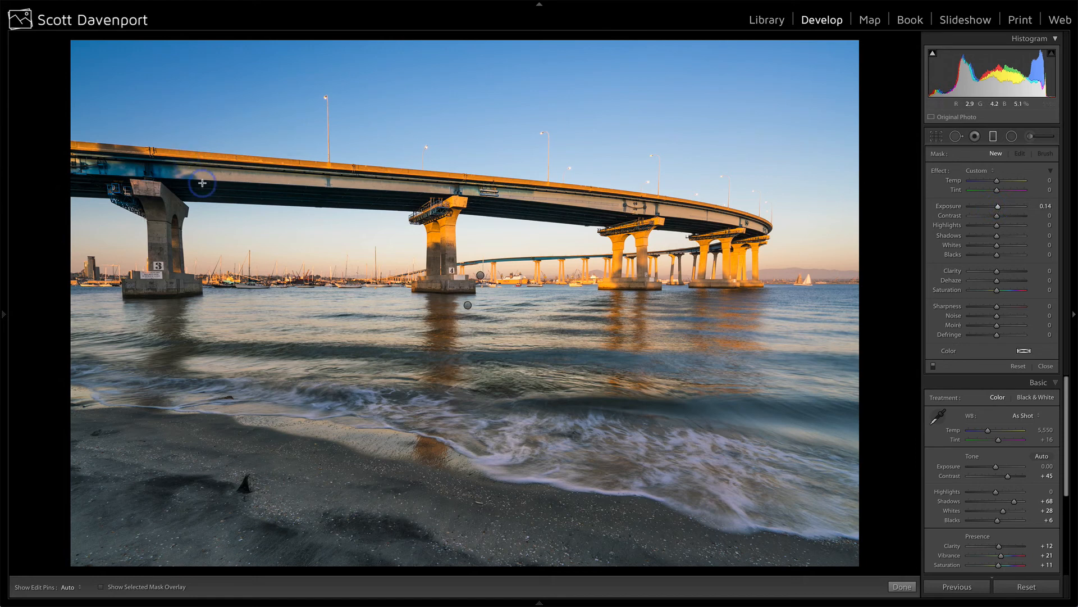
mouse_move(203, 183)
mouse_down()
mouse_move(243, 209)
mouse_move(256, 243)
mouse_move(223, 203)
mouse_move(192, 192)
mouse_up()
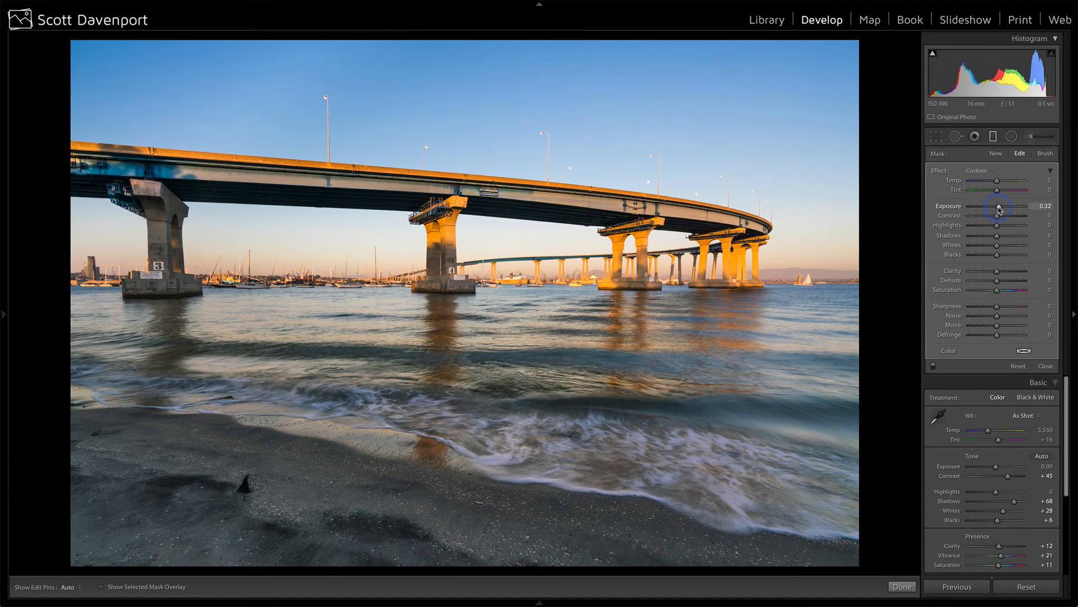
click(933, 367)
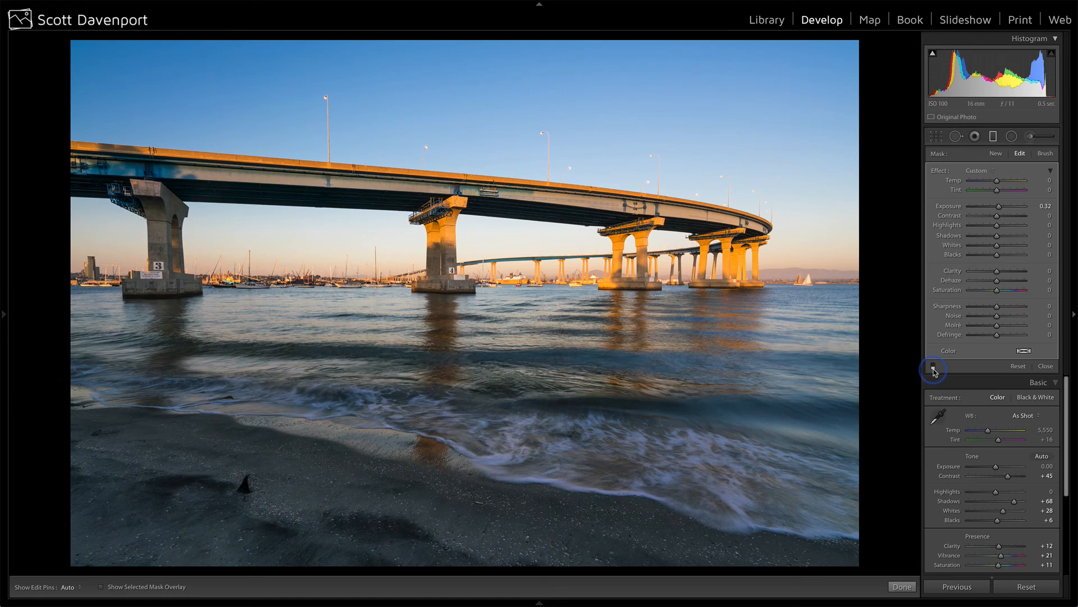
click(933, 368)
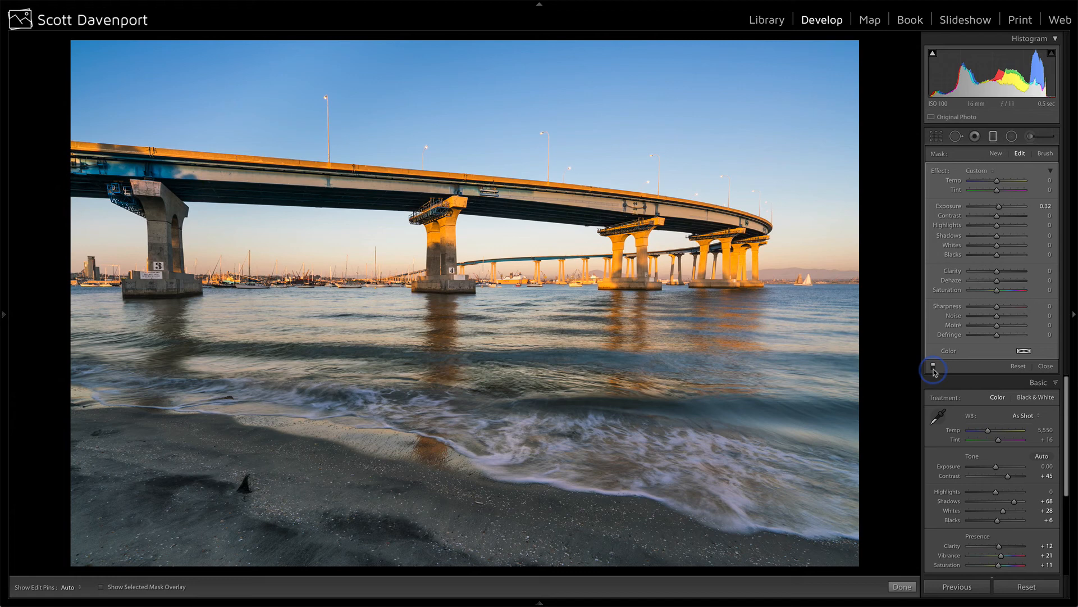
click(1045, 367)
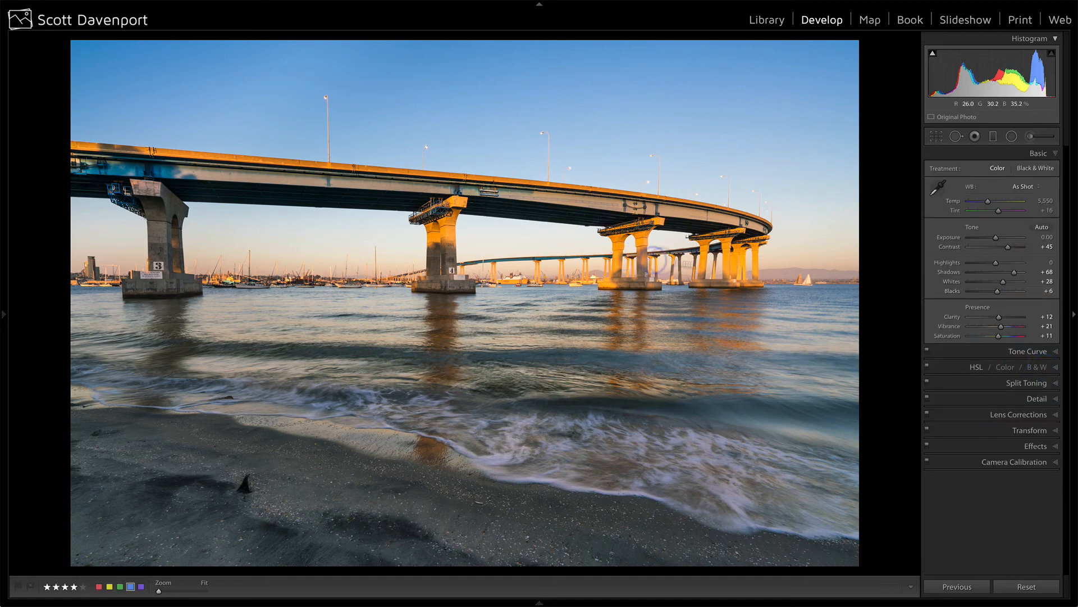
- Set the Orange saturation to -8 in the HSL adjustments
click(977, 367)
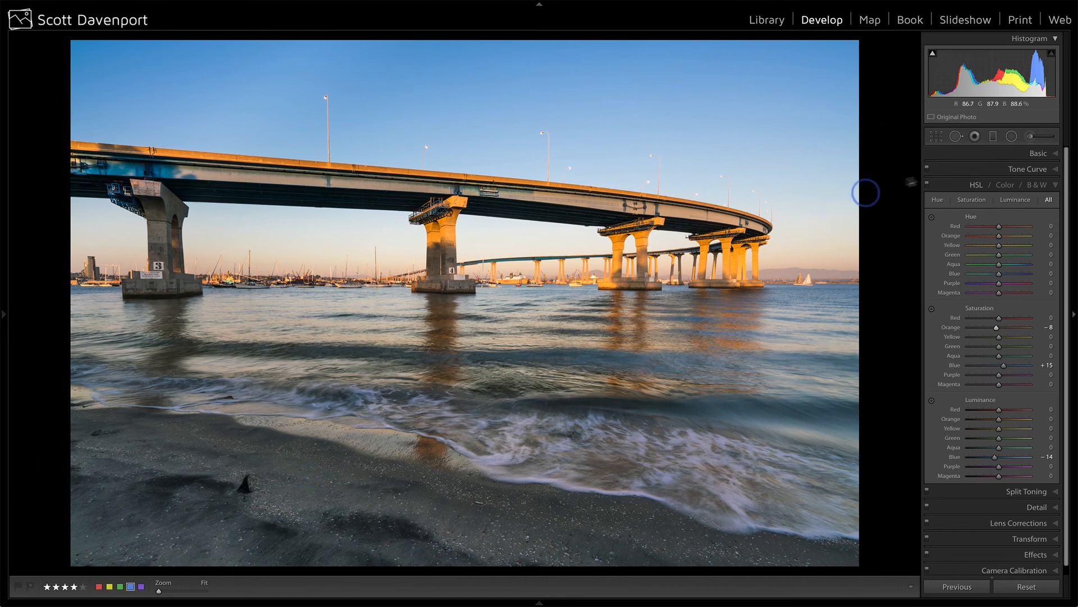
- Set Clarity to 38 and Sharpness to 34 on the existing surf adjustment brush, and compare the photo with its unedited version
click(1030, 137)
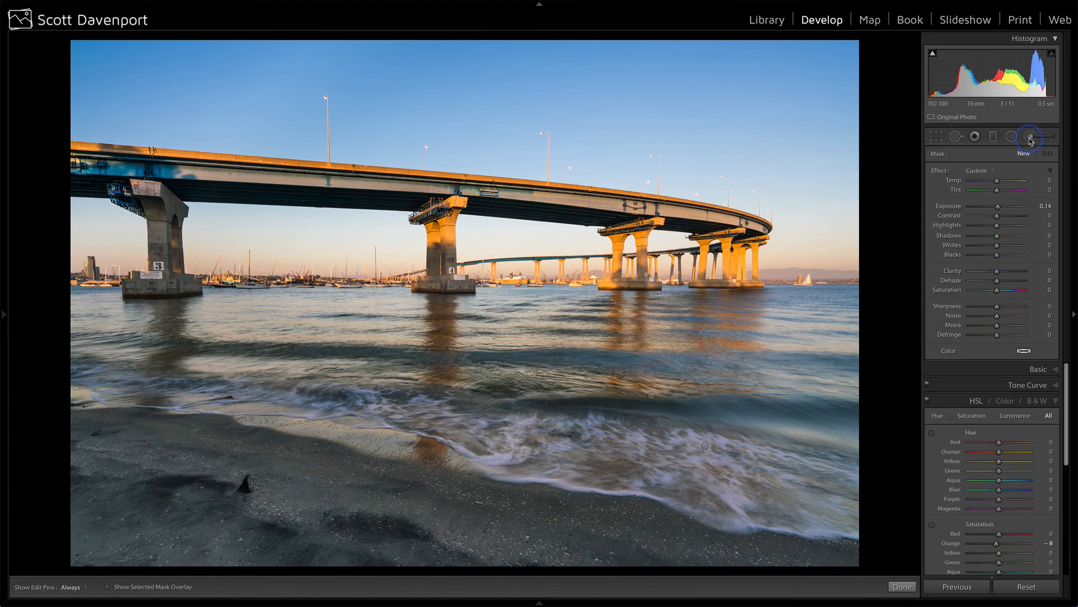
click(706, 446)
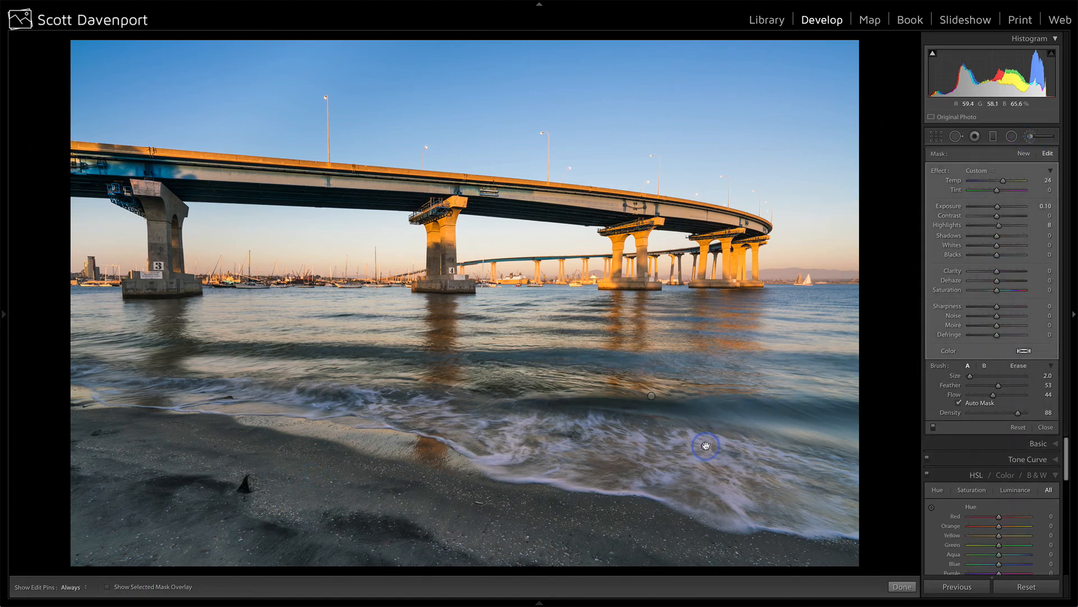
mouse_move(706, 445)
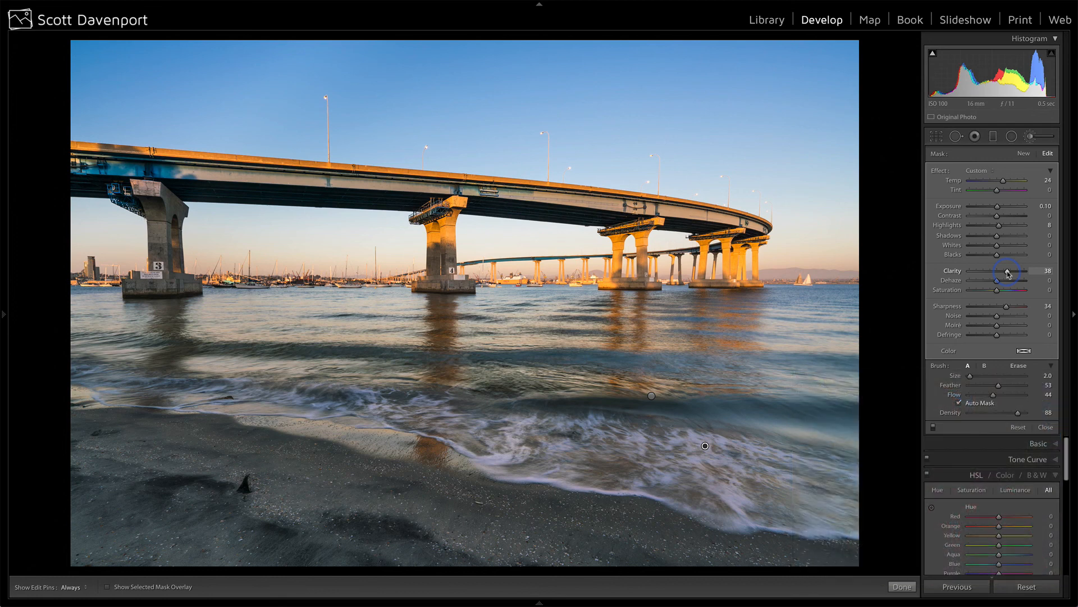
key(backslash)
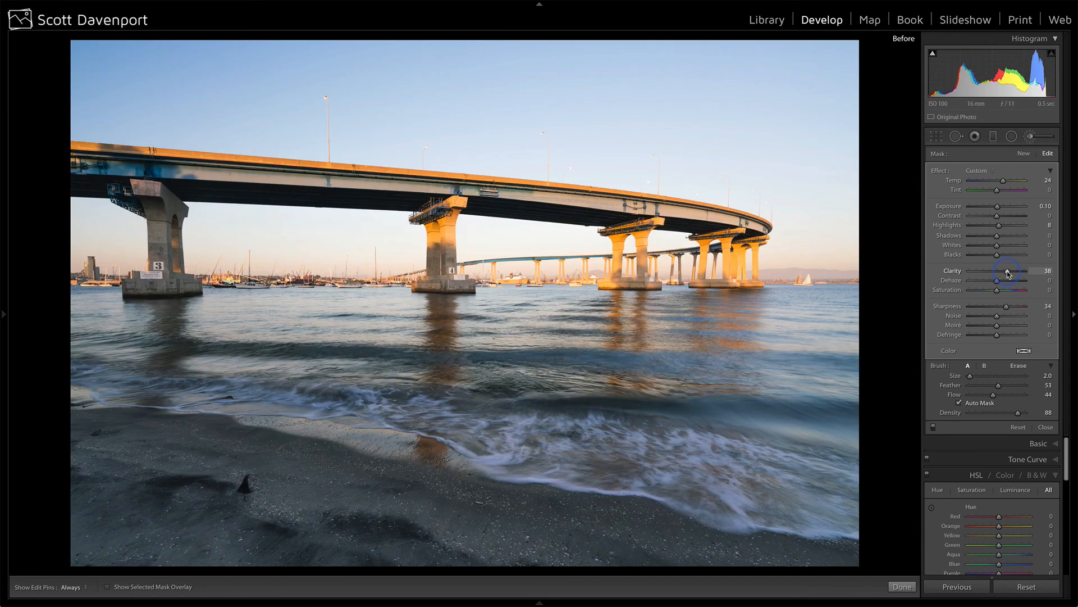
key(backslash)
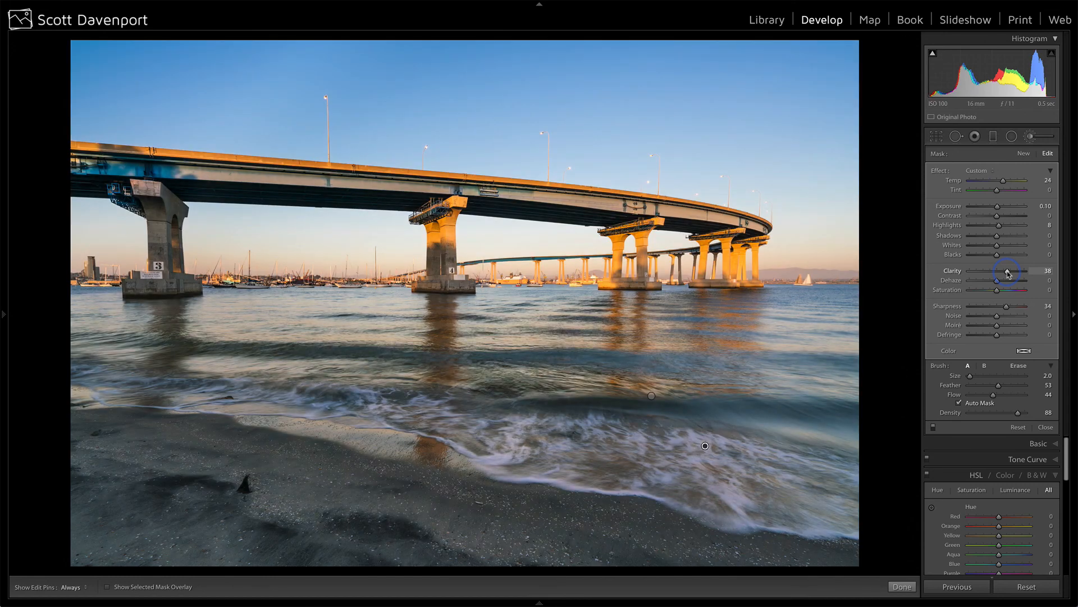